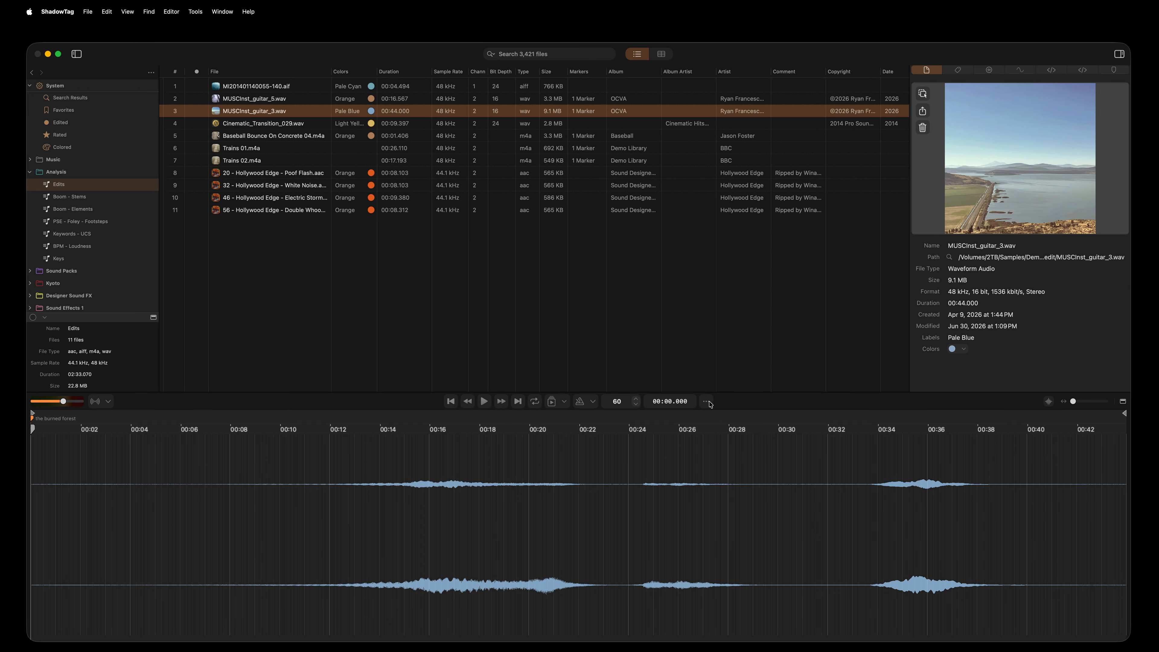
Normalize MUSCInst_guitar_3.wav to -13 LUFS with a -1 dBTP true peak ceiling and 20 dB maximum gain, and play it back.
{"action": "left_click", "coordinate": [705, 401]}
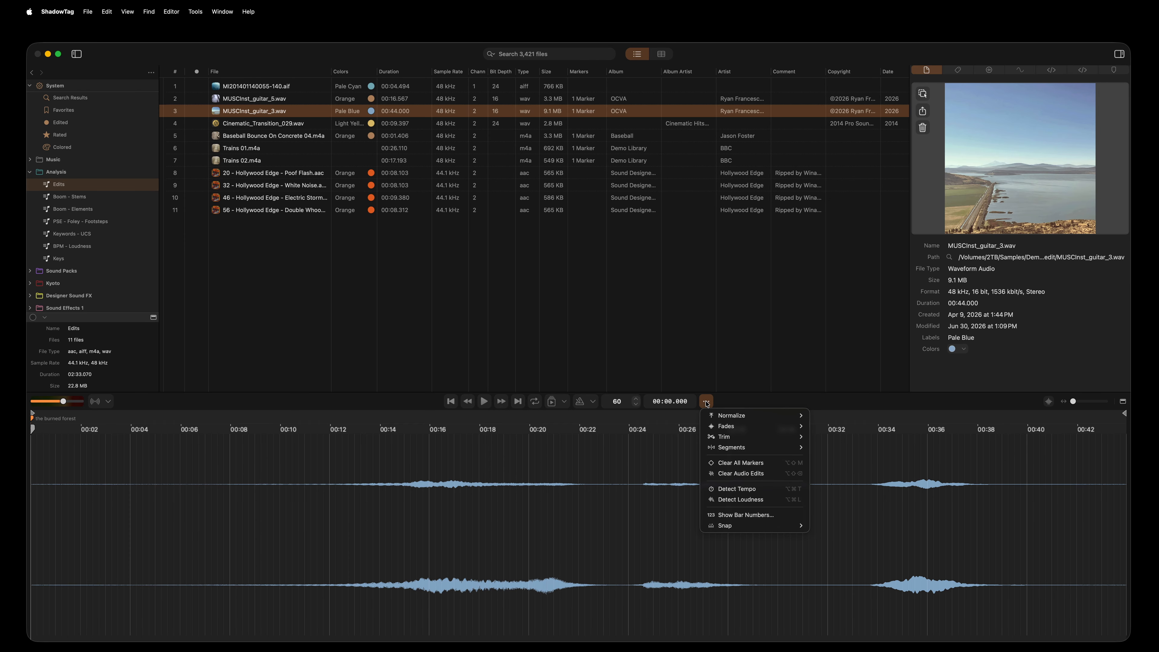
{"action": "mouse_move", "coordinate": [719, 416]}
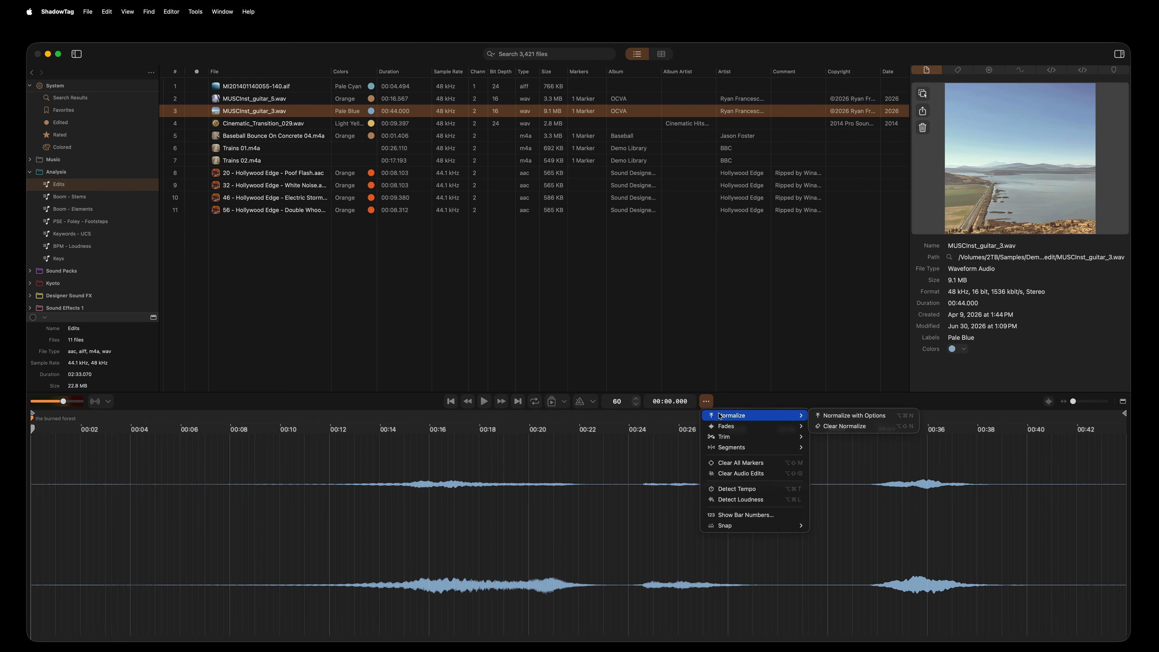
{"action": "left_click", "coordinate": [832, 416]}
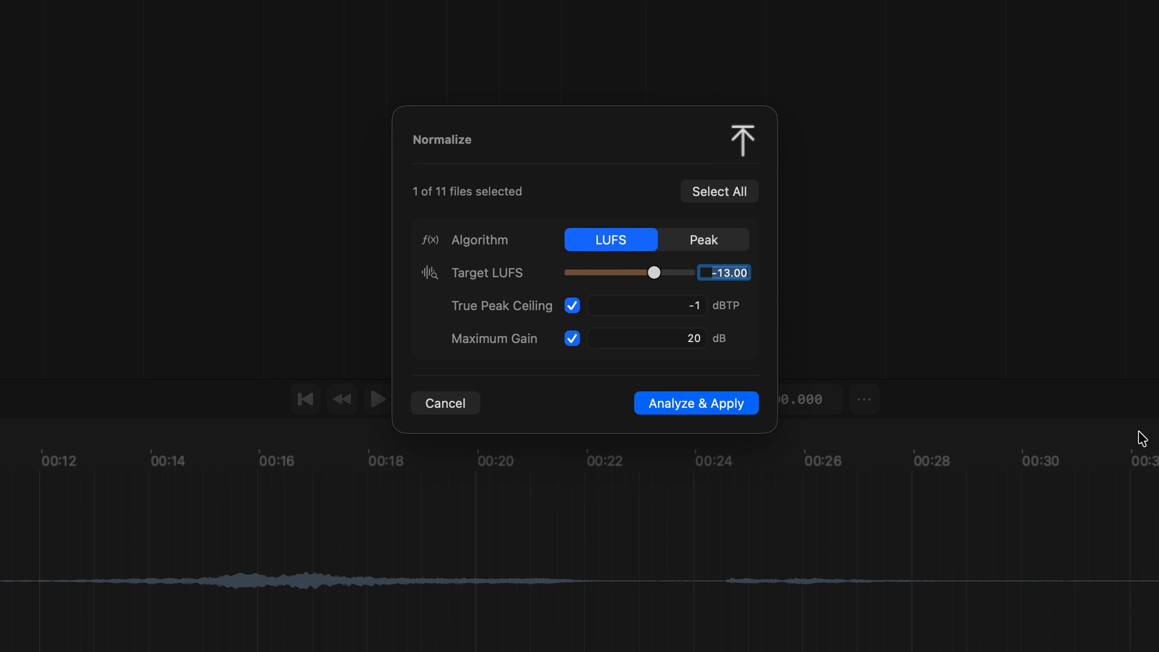
{"action": "left_click", "coordinate": [696, 240]}
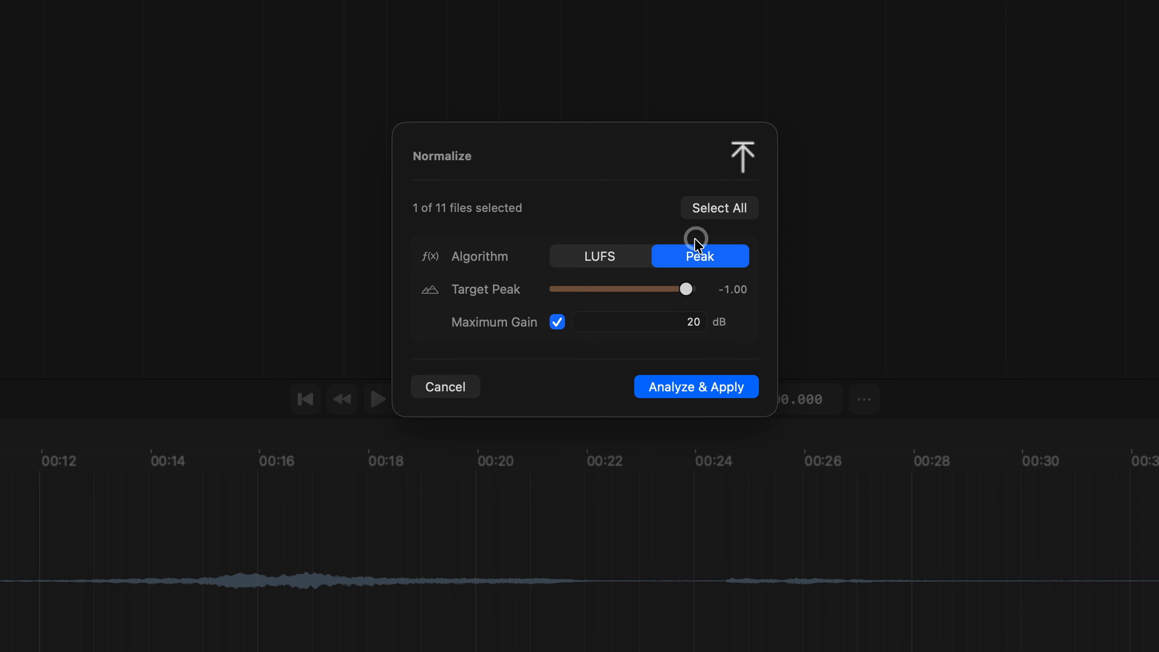
{"action": "left_click", "coordinate": [600, 255]}
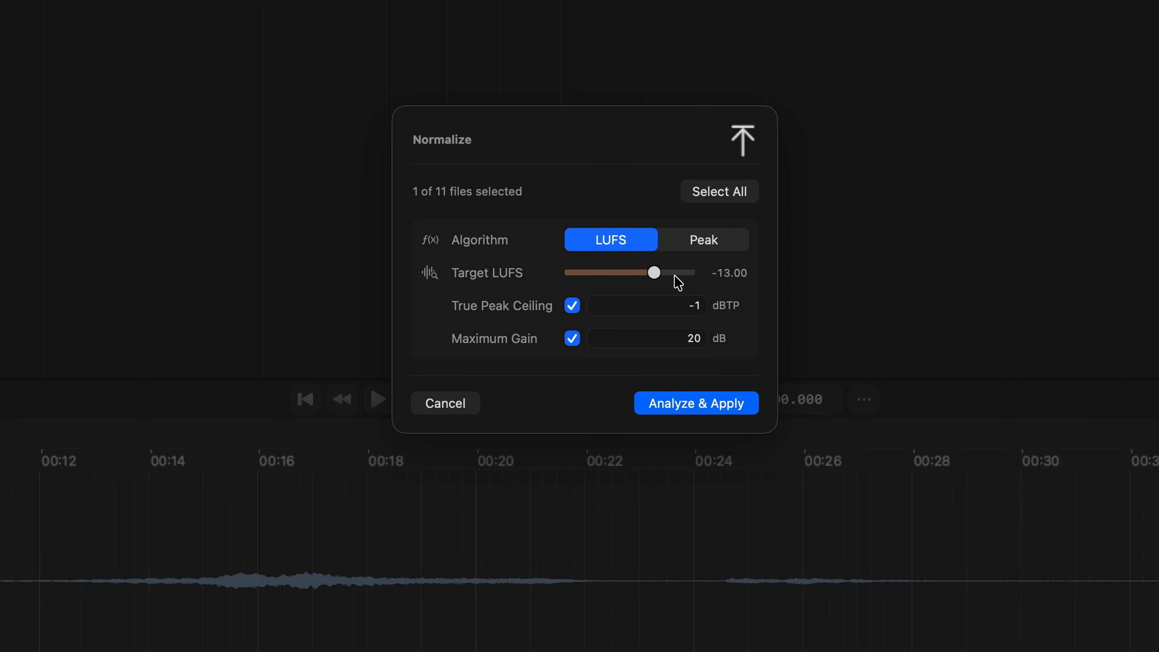
{"action": "left_click", "coordinate": [693, 405]}
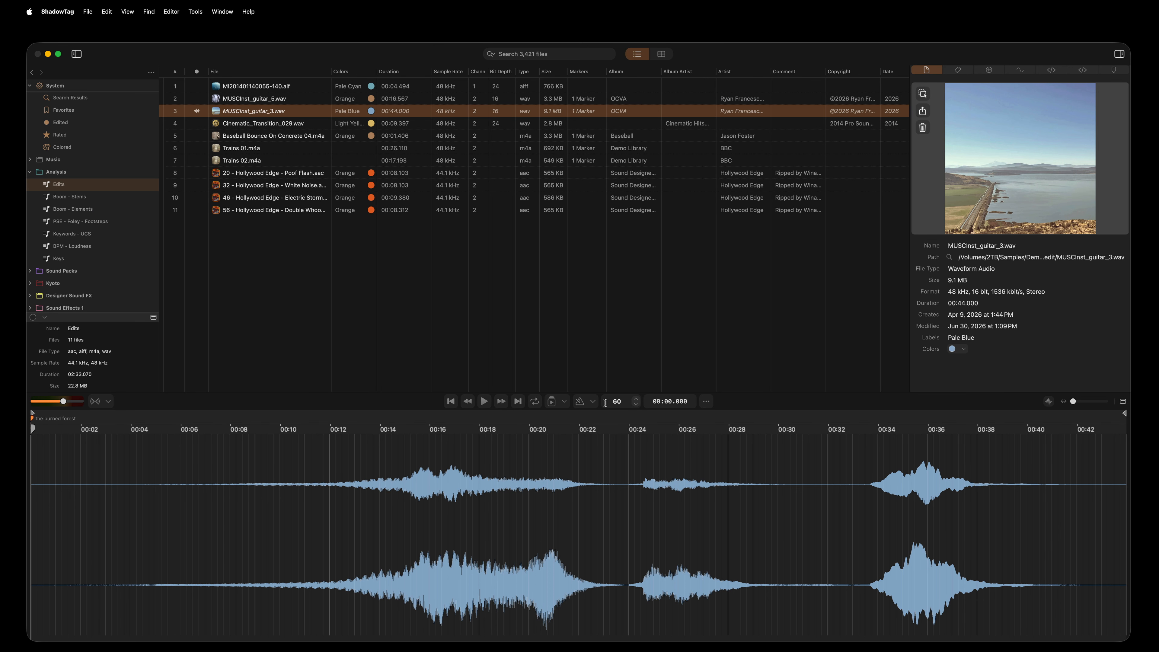
{"action": "key", "text": "space"}
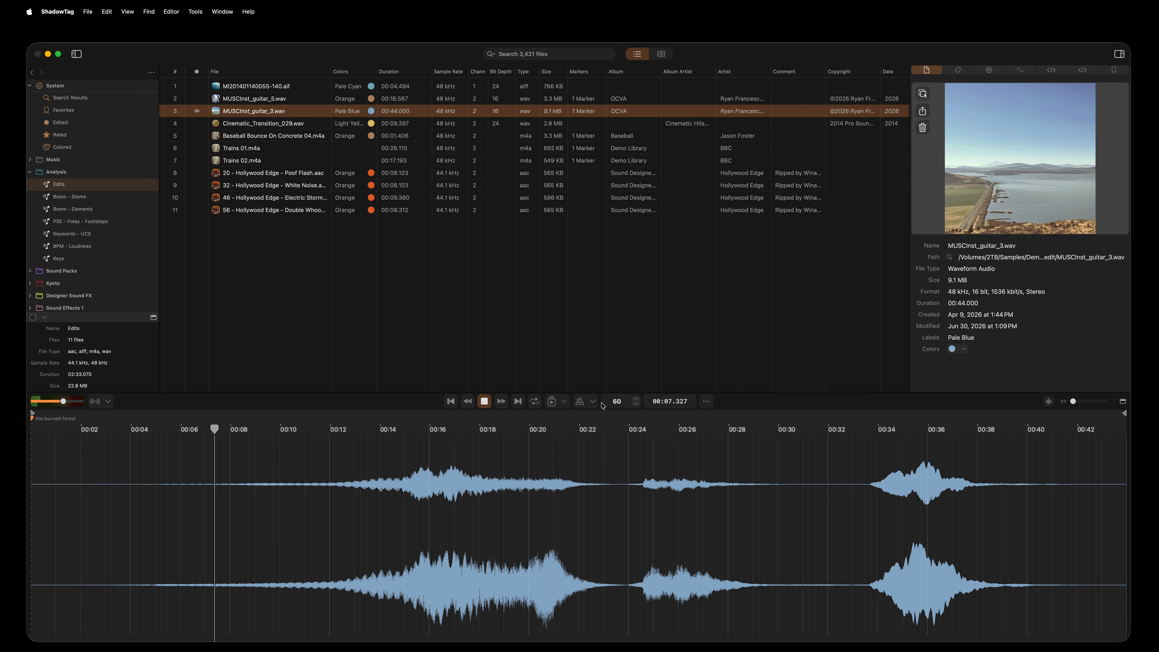
{"action": "key", "text": "space"}
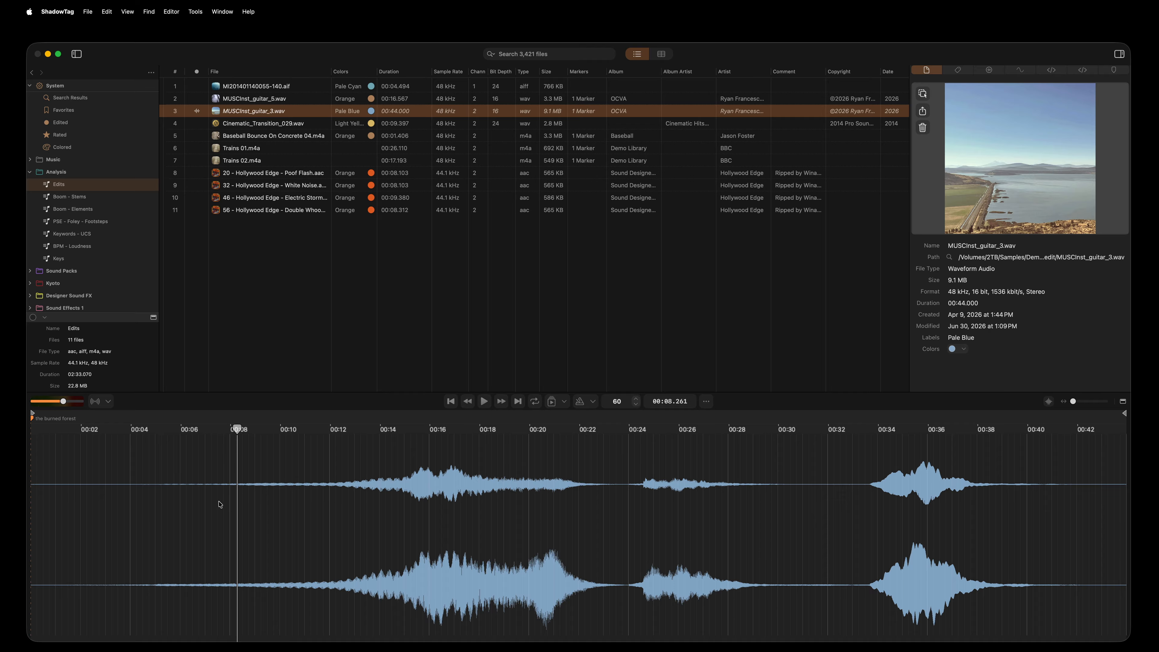
Select the waveform from about 7.5 to 41.5 seconds, crop the audio to that selection, and play it back.
{"action": "left_click_drag", "start_coordinate": [218, 504], "coordinate": [1065, 552]}
{"action": "key", "text": "space"}
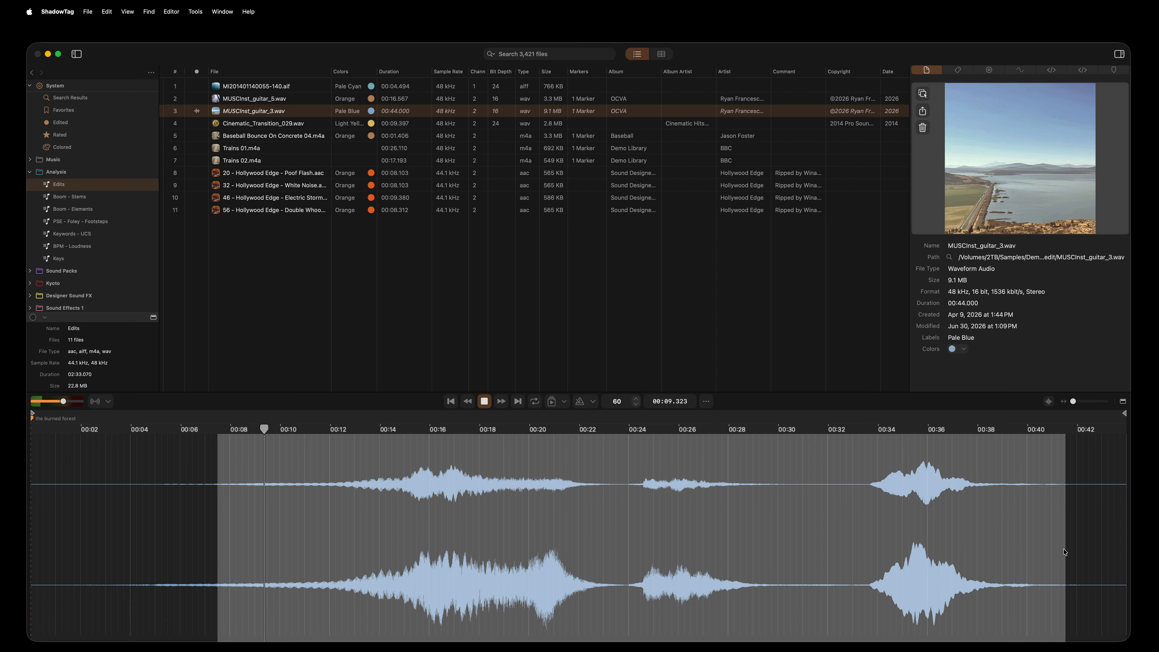
{"action": "left_click", "coordinate": [707, 401]}
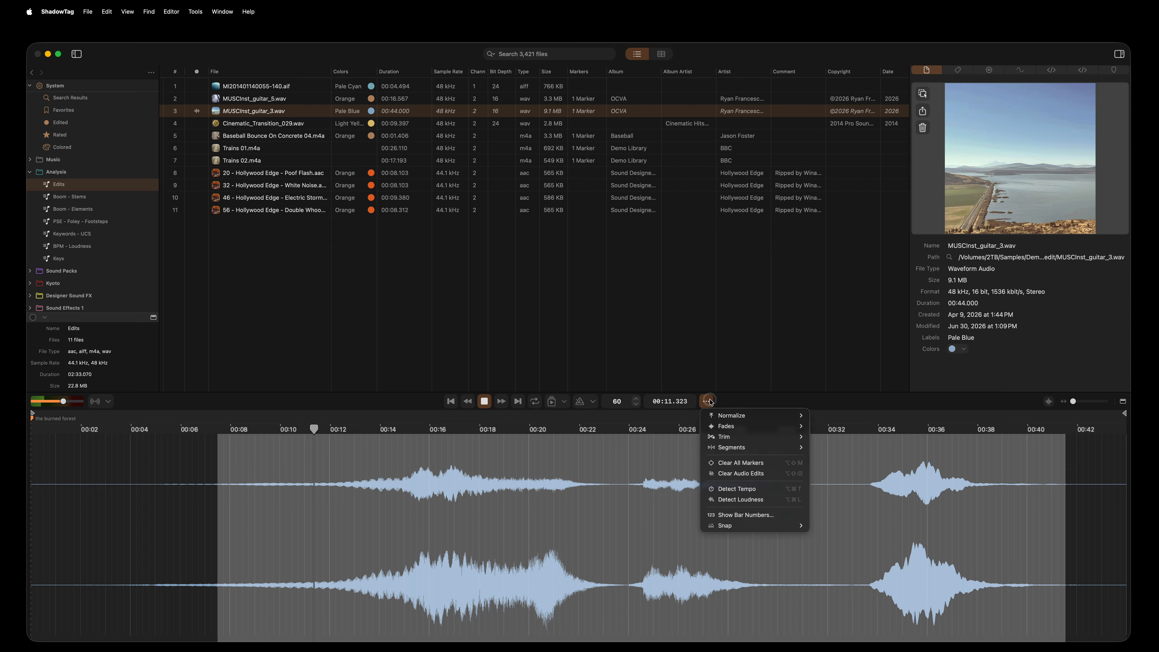
{"action": "mouse_move", "coordinate": [723, 441]}
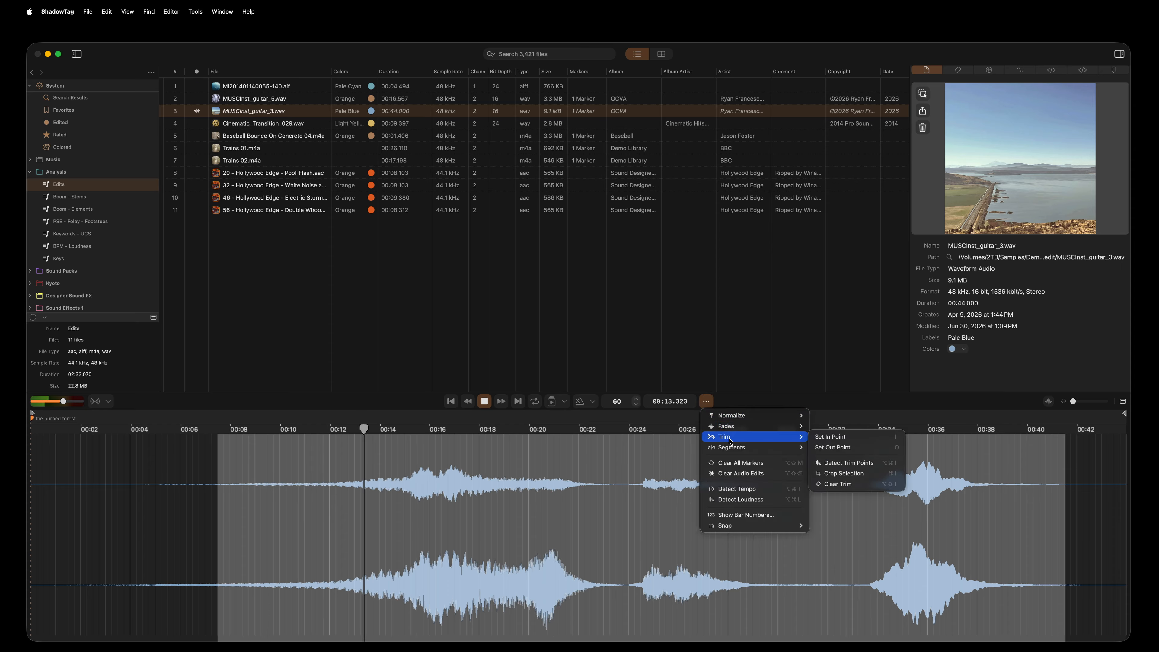
{"action": "left_click", "coordinate": [852, 474]}
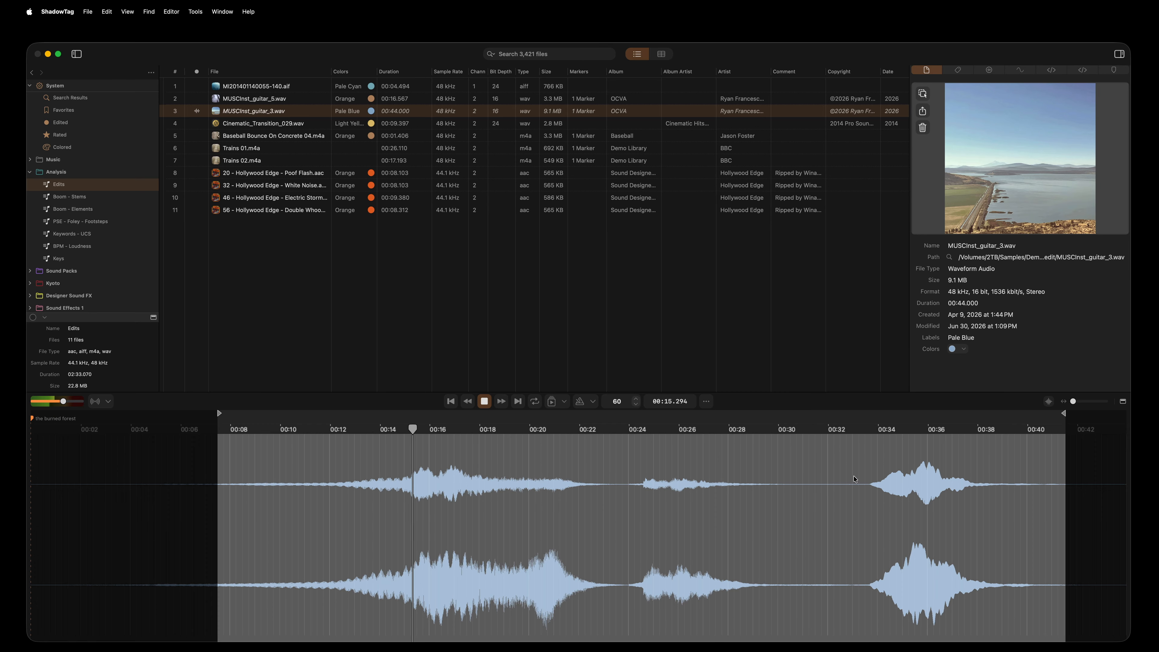
{"action": "key", "text": "Return"}
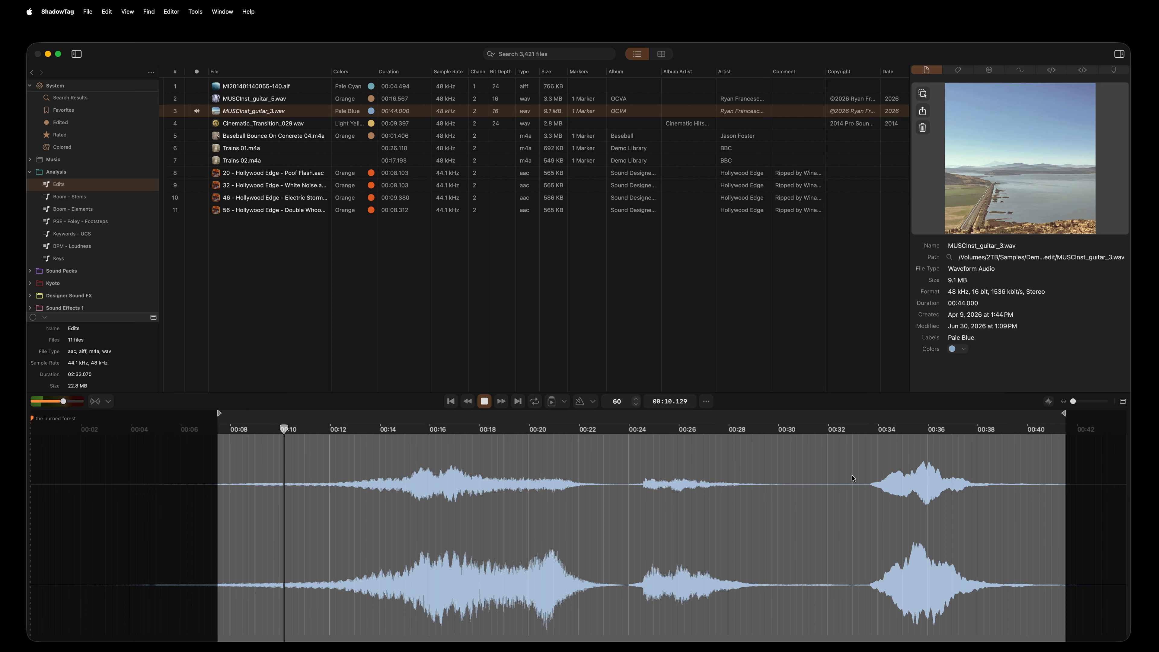
{"action": "key", "text": "space"}
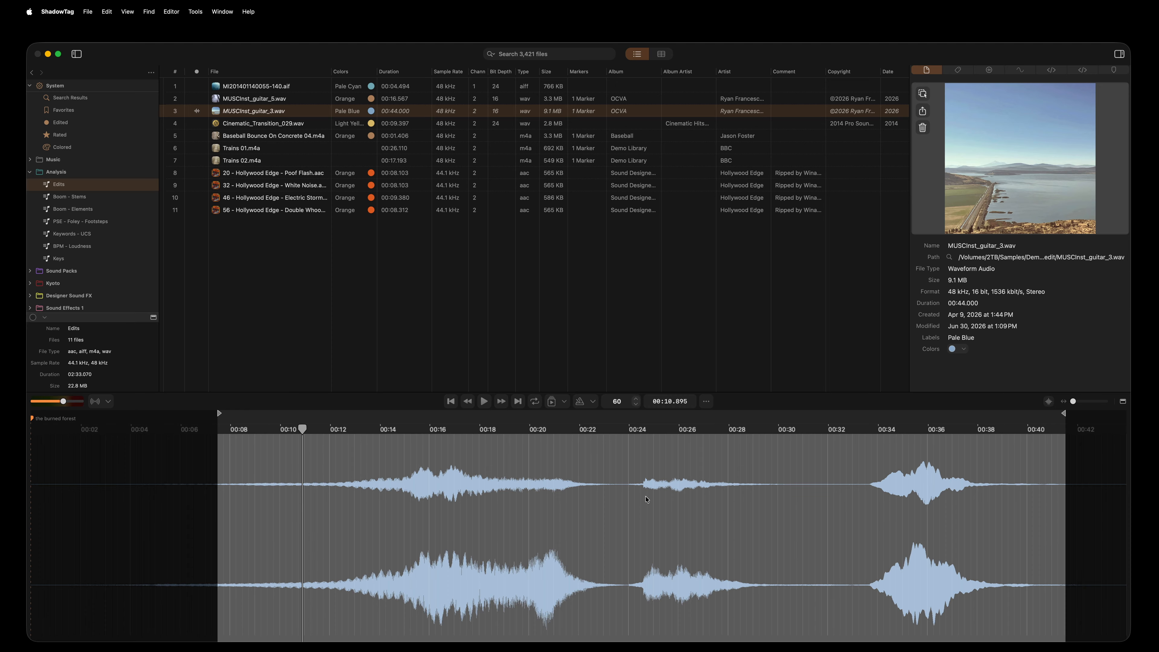
Set the trim in point at the playhead at 10.895 seconds and the out point at 36.953 seconds.
{"action": "key", "text": "i"}
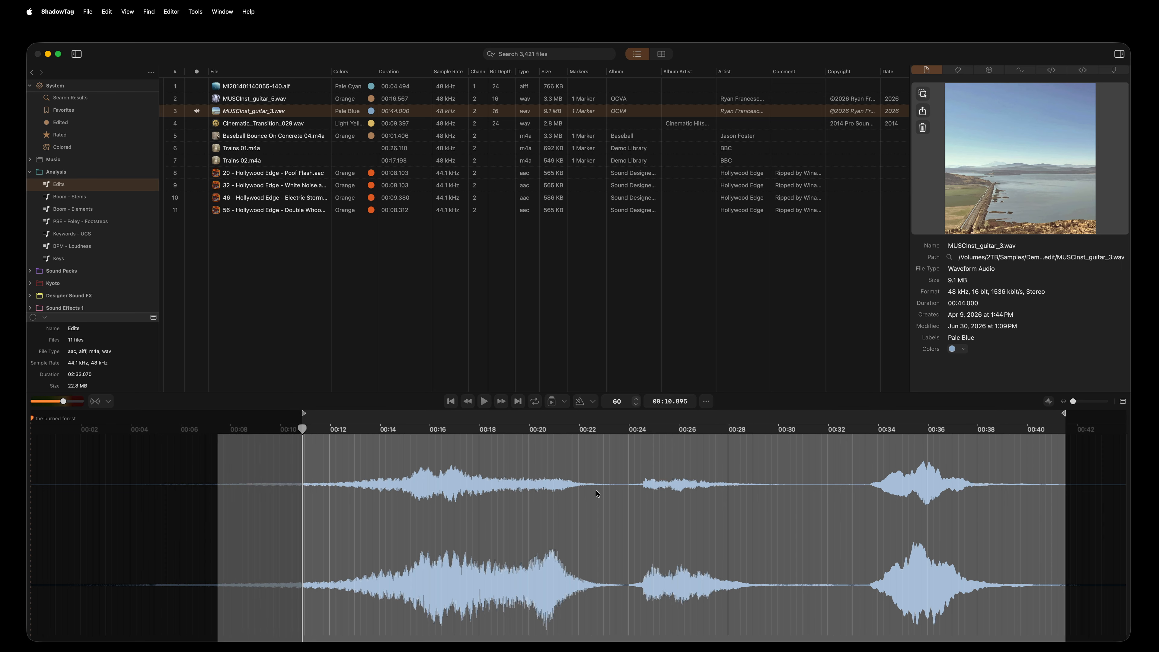
{"action": "left_click", "coordinate": [951, 430]}
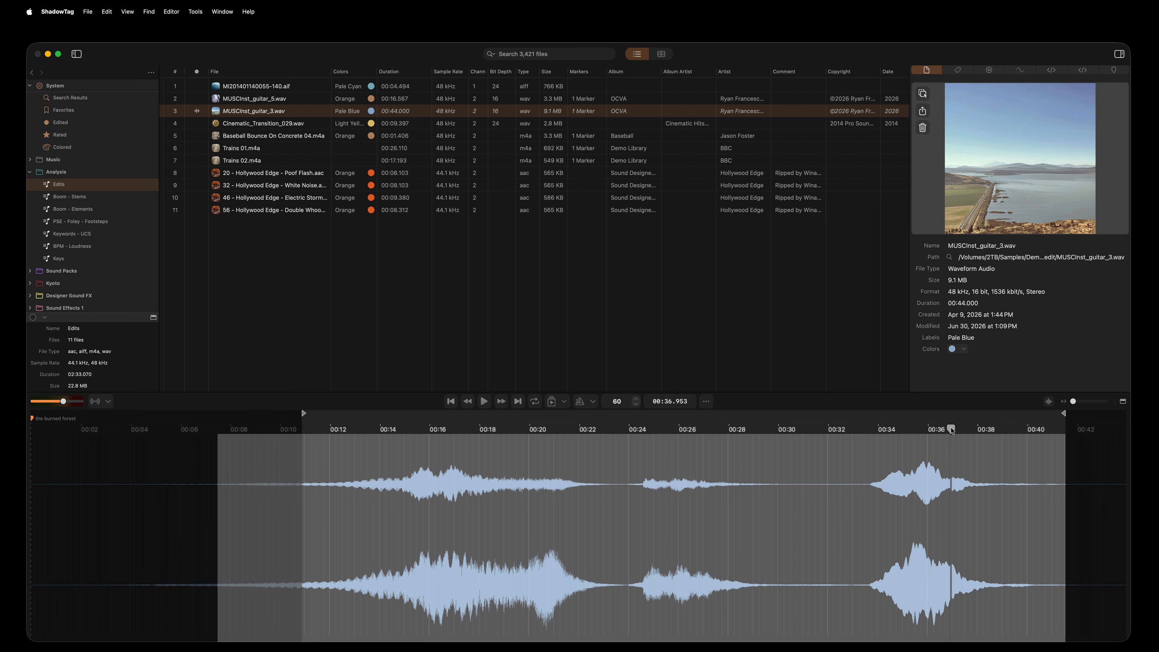
{"action": "key", "text": "o"}
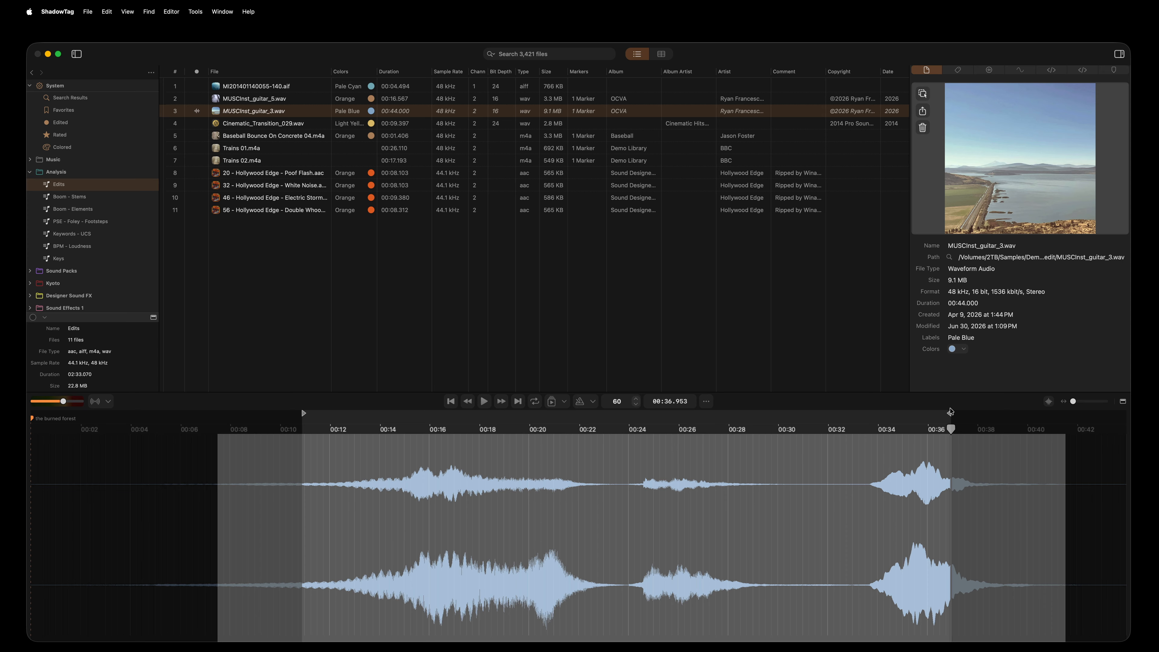
Widen the trim range to run from about 9.2 to 39.2 seconds and clear the waveform selection.
{"action": "left_click_drag", "start_coordinate": [950, 415], "coordinate": [1008, 413]}
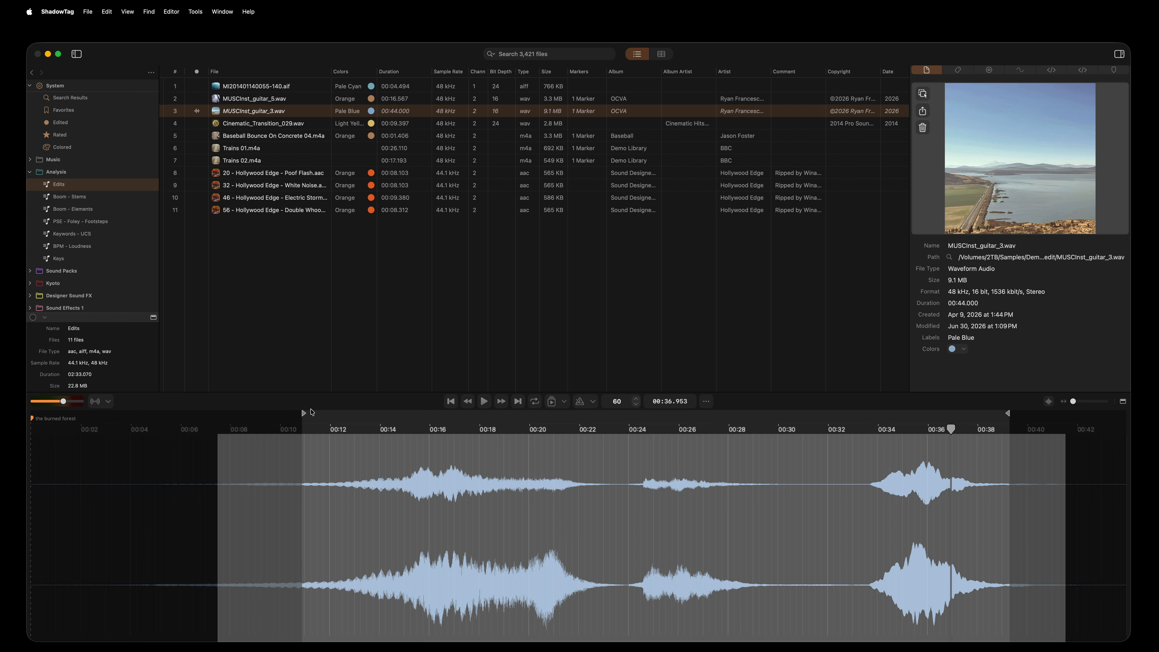
{"action": "left_click_drag", "start_coordinate": [302, 413], "coordinate": [261, 414]}
{"action": "key", "text": "super+shift+a"}
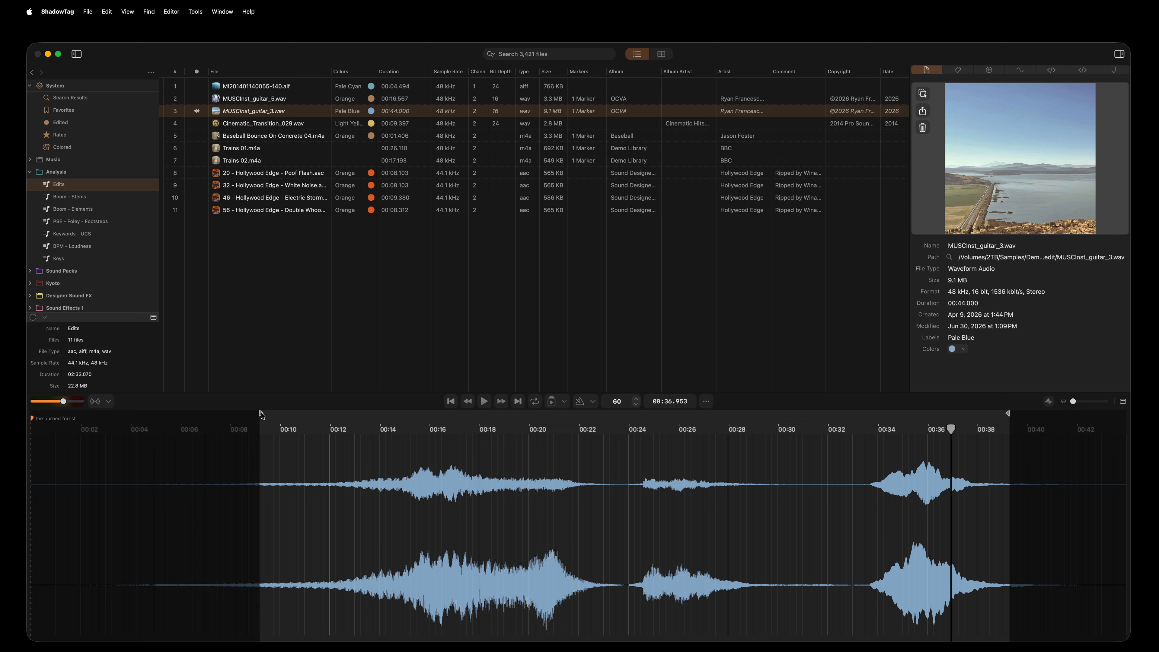
Detect the trim points automatically with a silence threshold of -50 and return the playhead to the trimmed start.
{"action": "key", "text": "super+shift+t"}
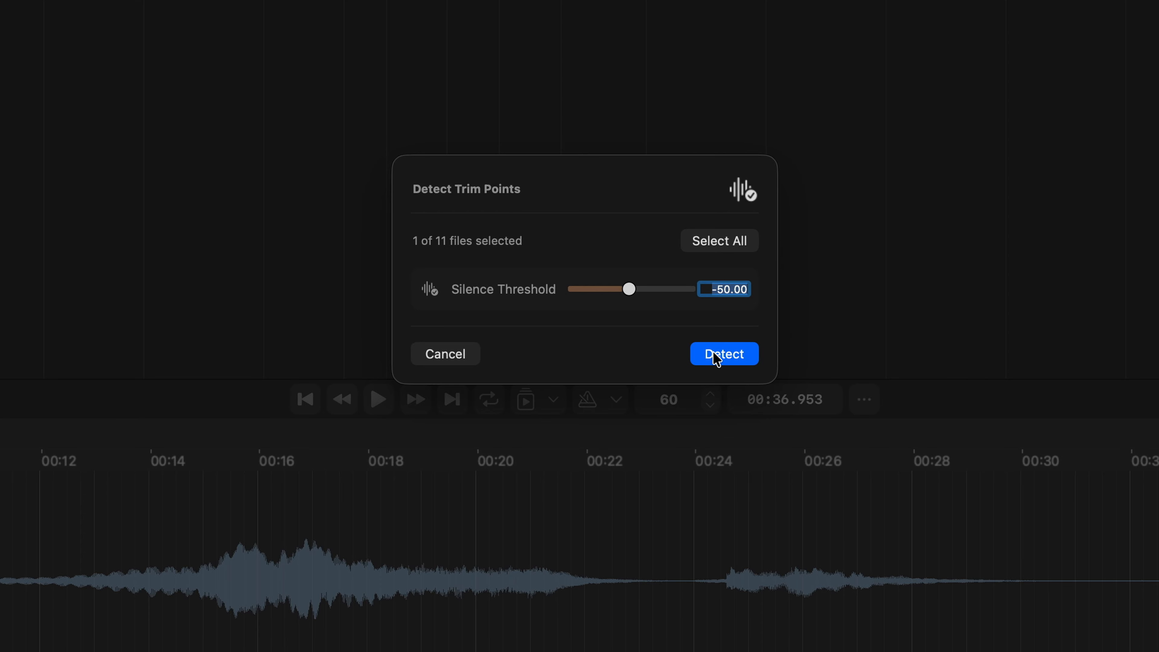
{"action": "left_click", "coordinate": [715, 358]}
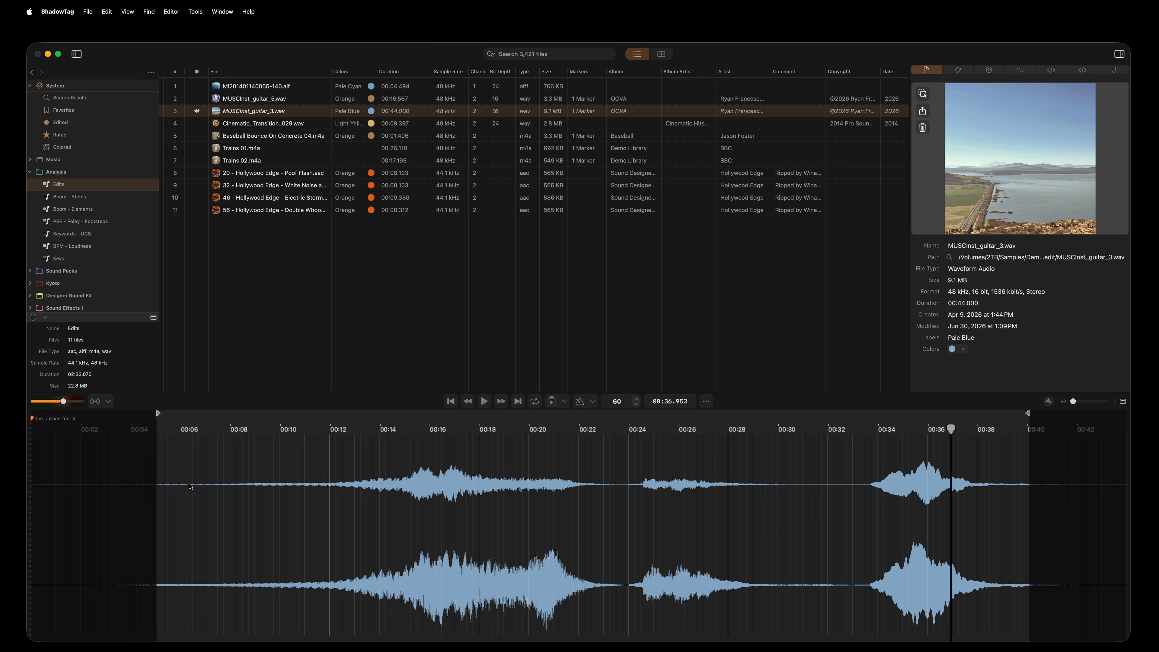
{"action": "key", "text": "space"}
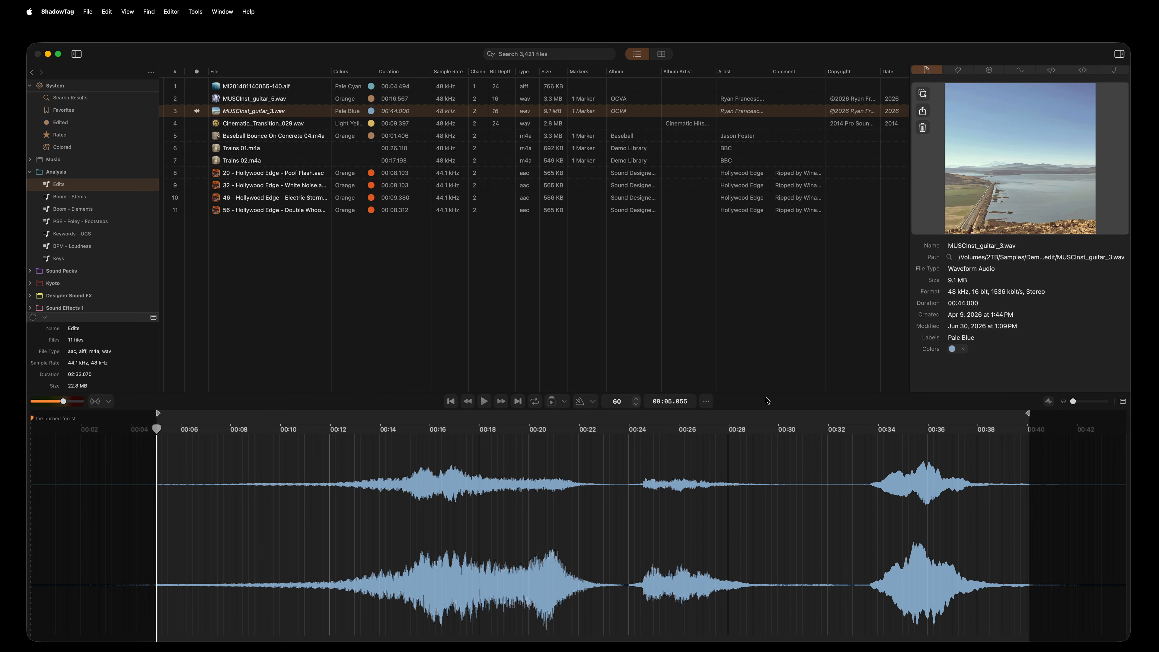
{"action": "left_click", "coordinate": [707, 402]}
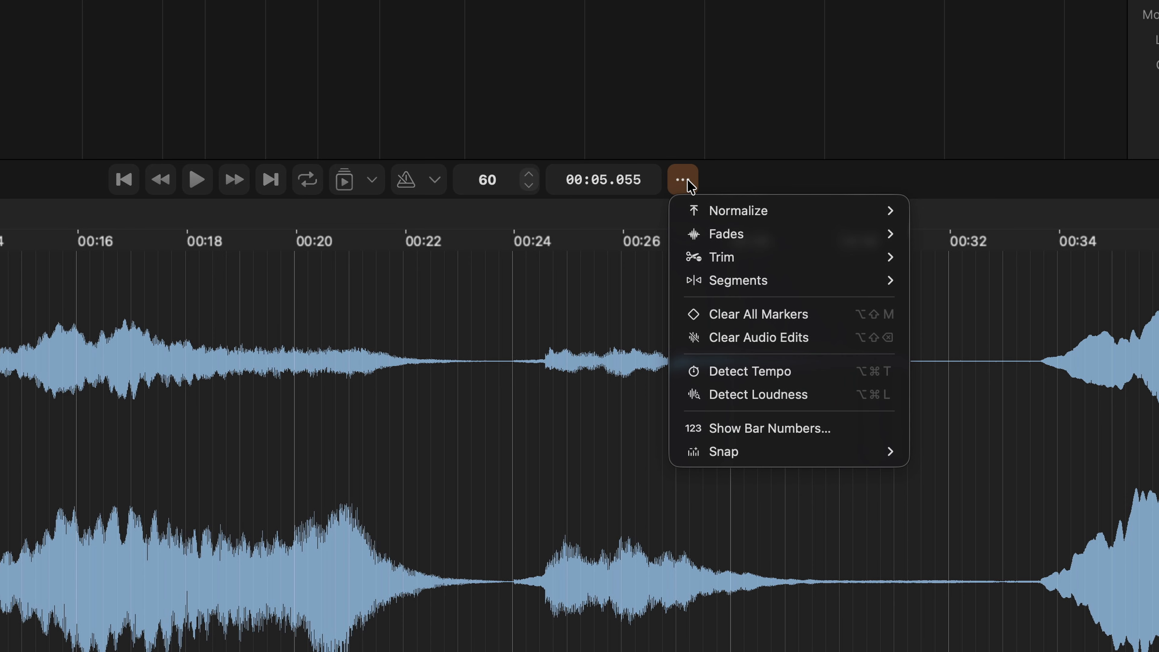
{"action": "mouse_move", "coordinate": [701, 237]}
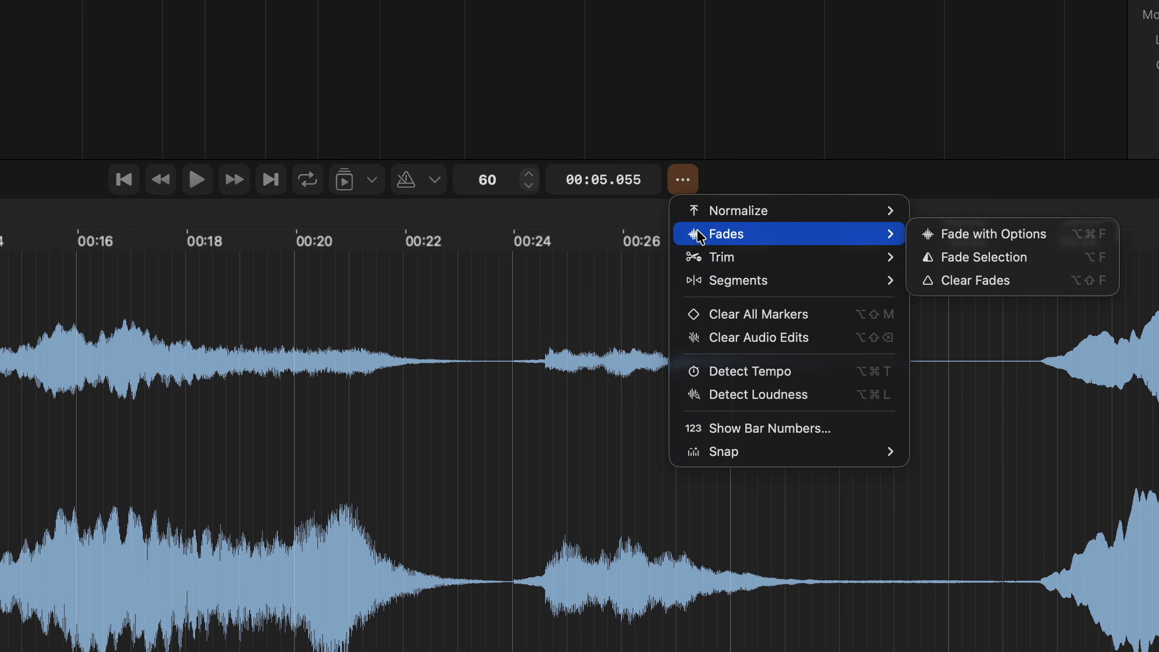
{"action": "left_click", "coordinate": [140, 494]}
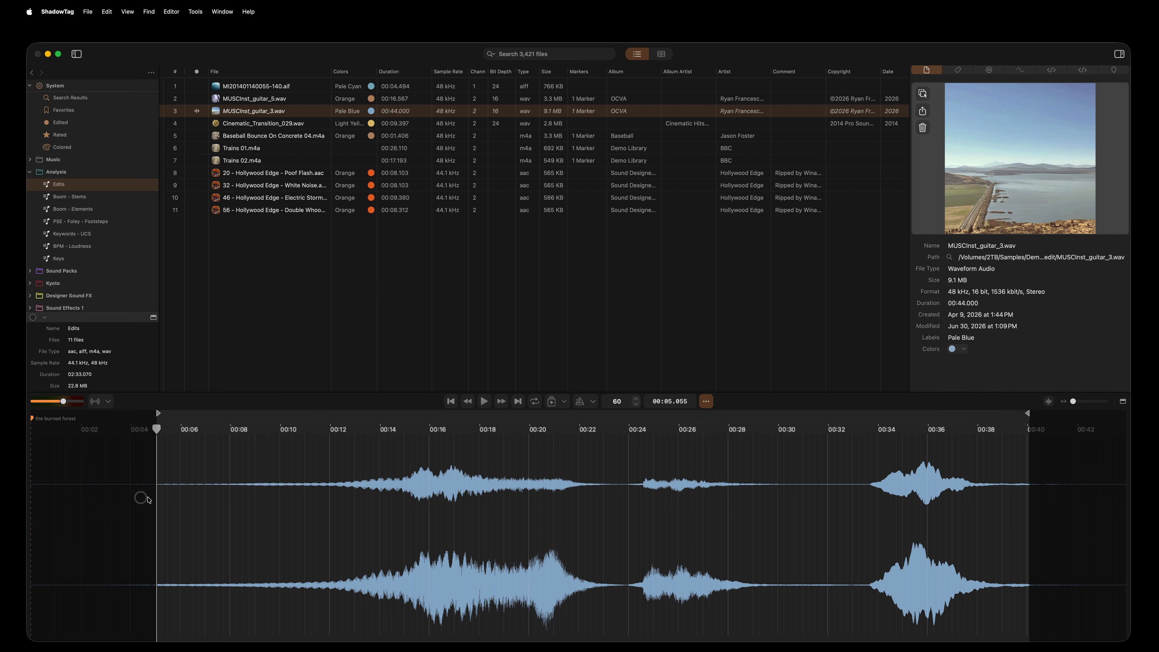
Select about the first 2.5 seconds of the trimmed audio and apply a fade-in with Fade Selection.
{"action": "left_click_drag", "start_coordinate": [219, 510], "coordinate": [137, 507]}
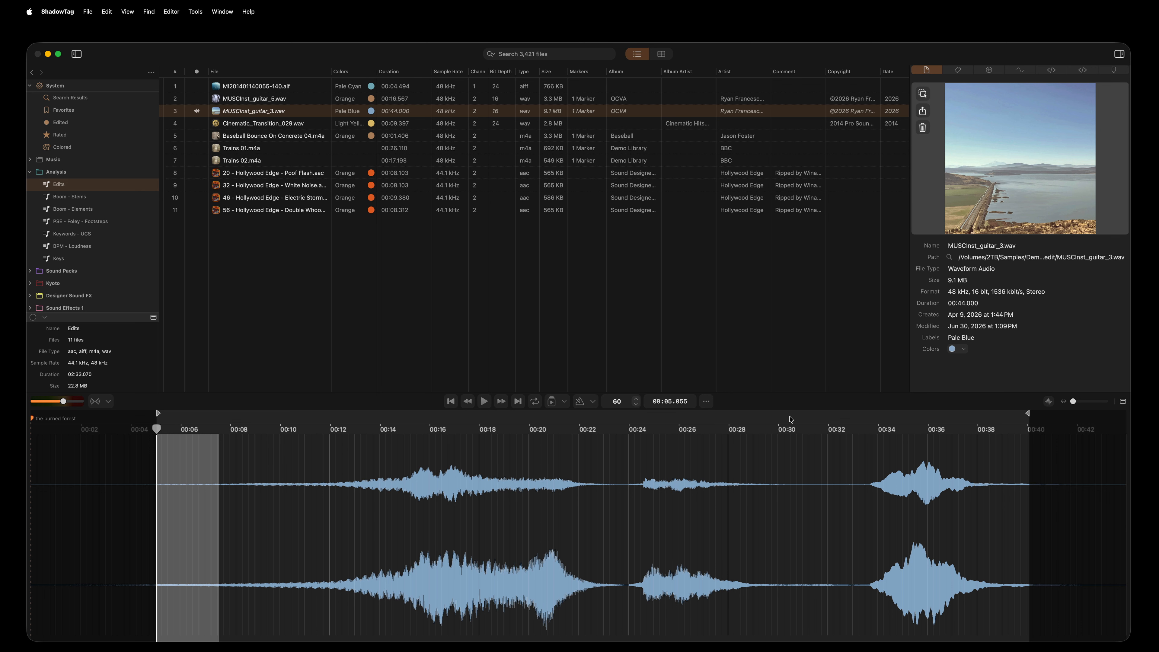
{"action": "left_click", "coordinate": [706, 402]}
{"action": "mouse_move", "coordinate": [757, 426]}
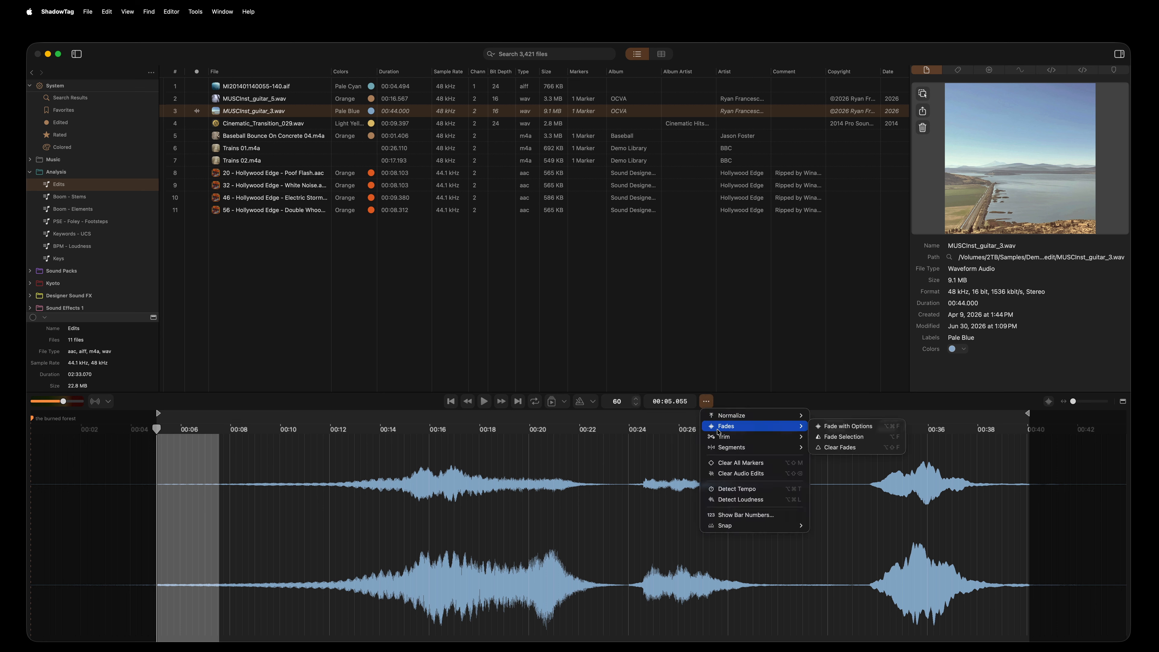
{"action": "left_click", "coordinate": [845, 437]}
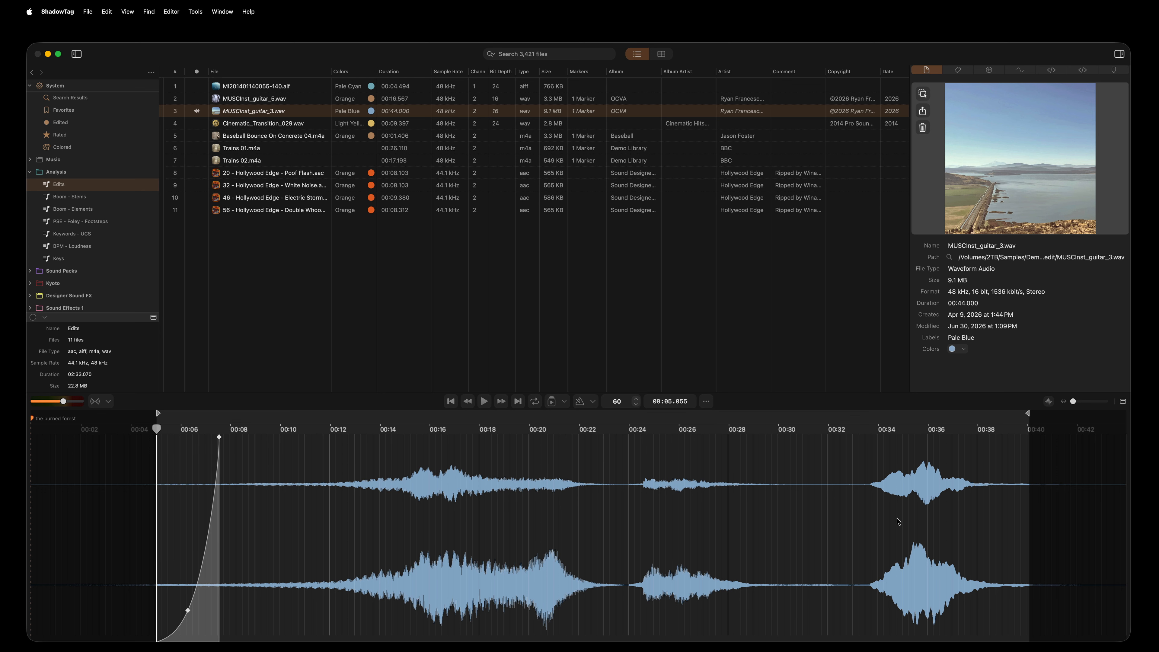
Select the trimmed audio from about 37.2 seconds to its end, apply a fade-out, and try adjusting its curve.
{"action": "left_click_drag", "start_coordinate": [959, 503], "coordinate": [1075, 513]}
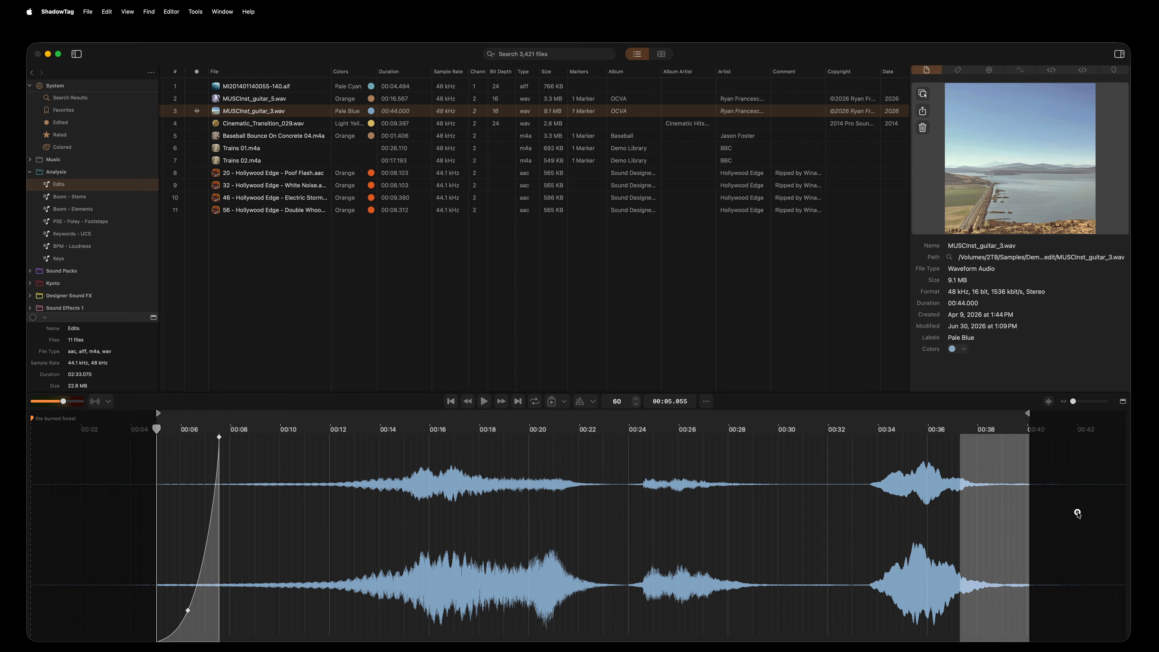
{"action": "key", "text": "f"}
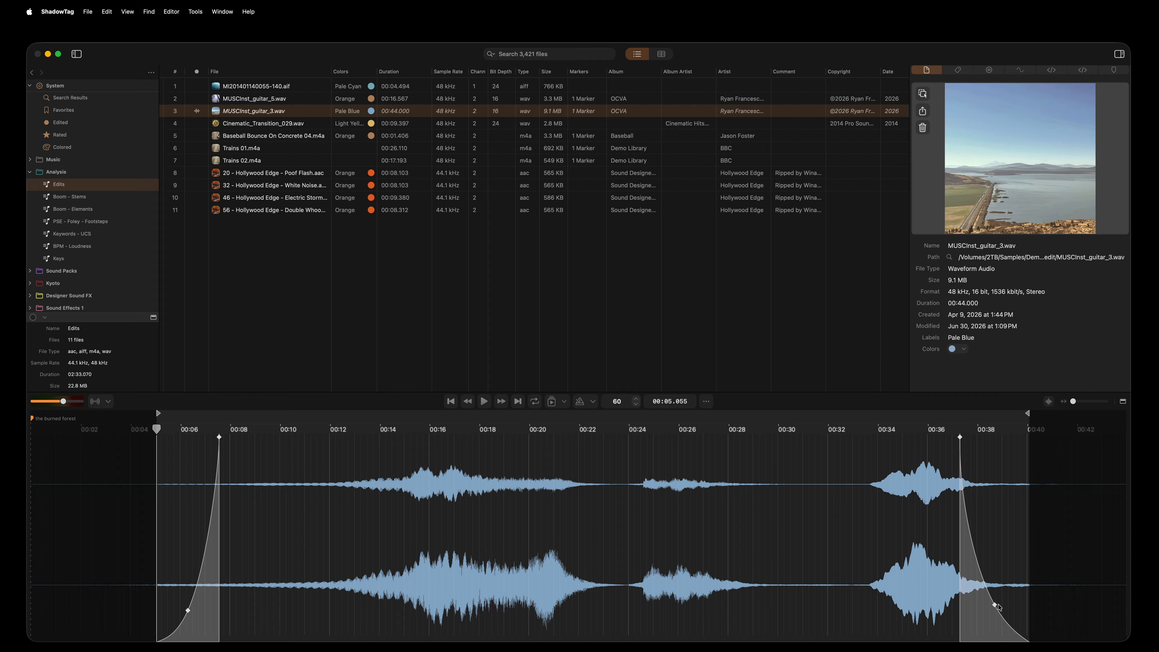
{"action": "left_click_drag", "start_coordinate": [995, 607], "coordinate": [959, 619]}
Lengthen the fade-in so it ends at about 11 seconds, and play back the edited audio.
{"action": "left_click_drag", "start_coordinate": [219, 437], "coordinate": [309, 438]}
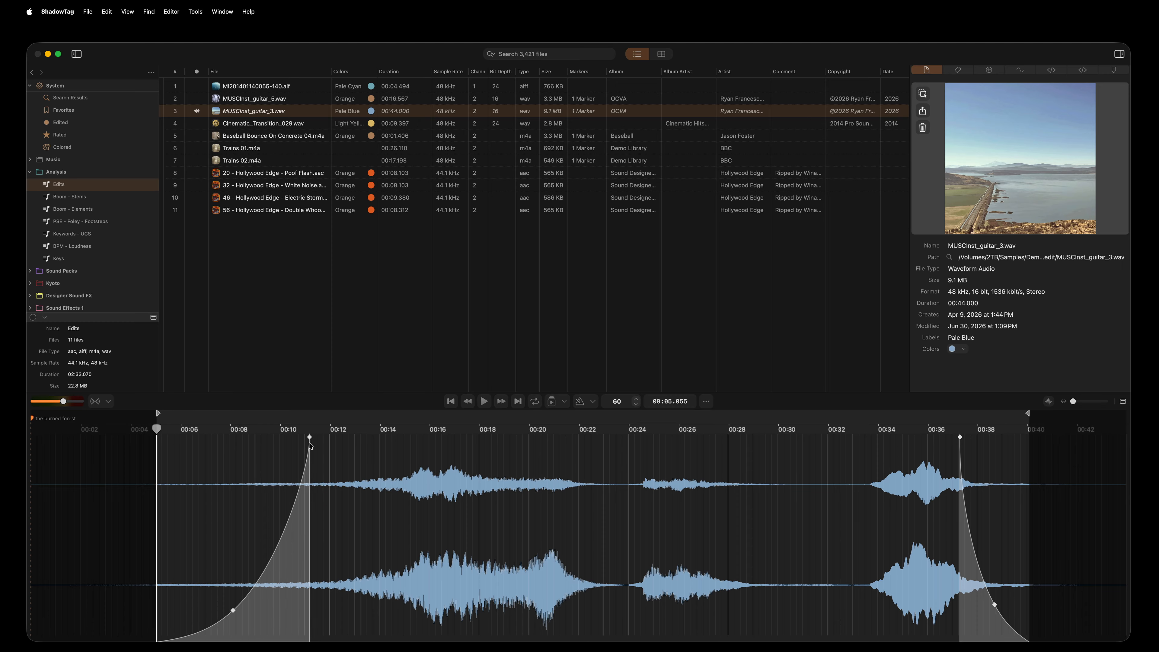
{"action": "key", "text": "space"}
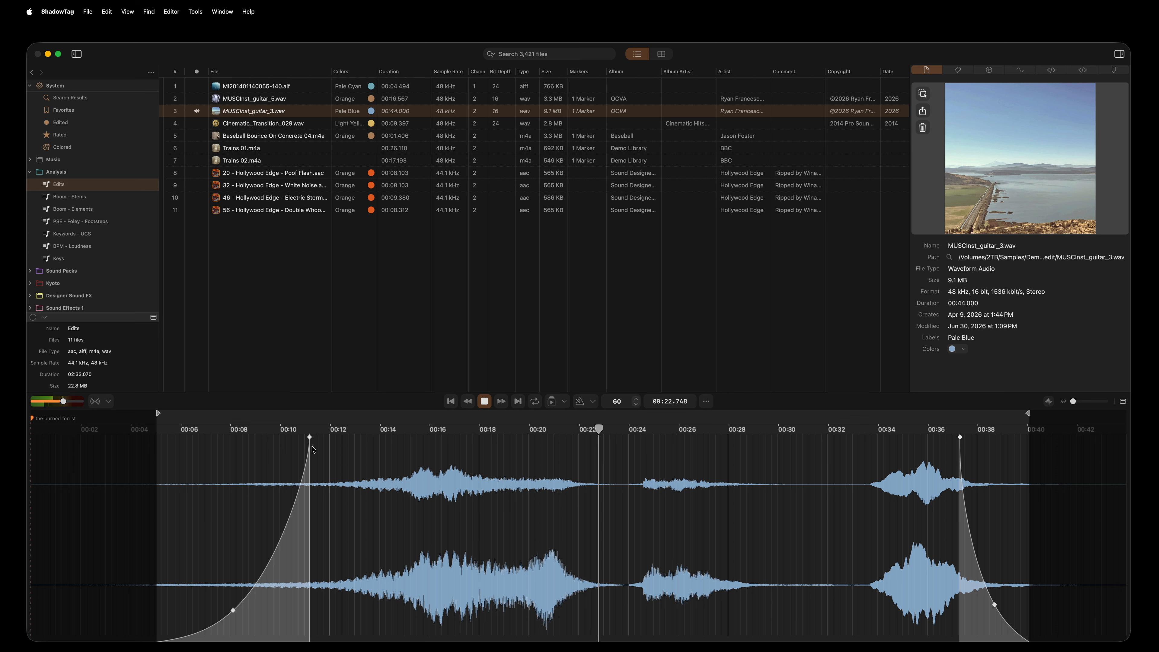
{"action": "key", "text": "space"}
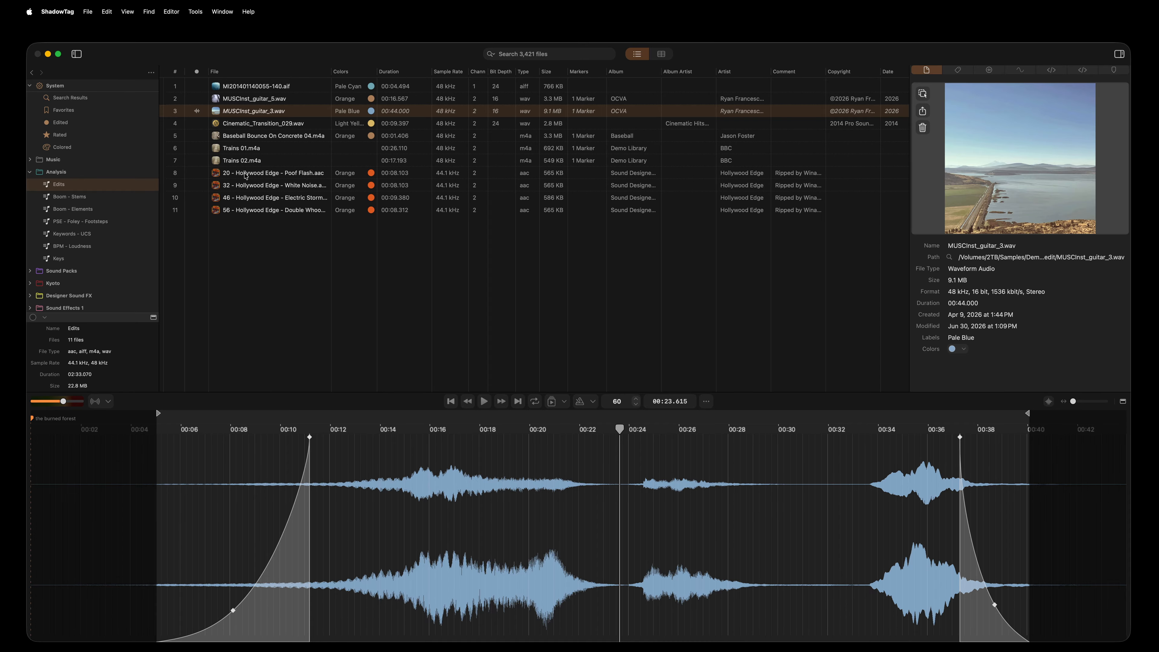
Select the four Hollywood Edge sound effects and detect their trim points with a silence threshold of -50.
{"action": "left_click", "coordinate": [245, 176]}
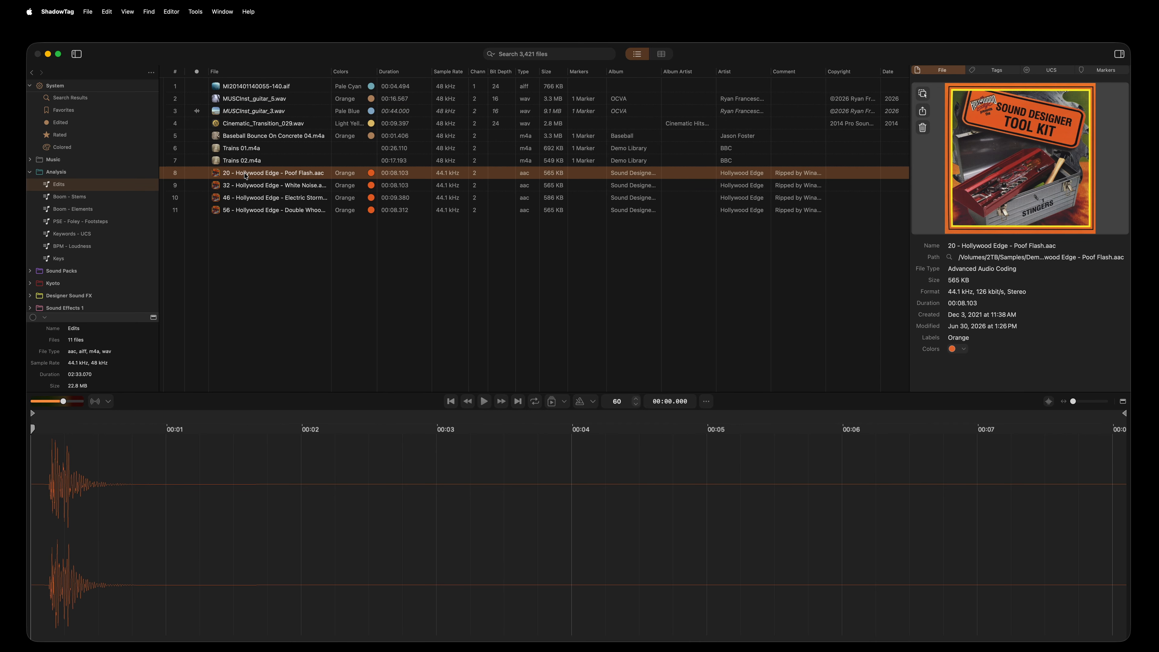
{"action": "key", "text": "Down"}
{"action": "key", "text": "Down"}
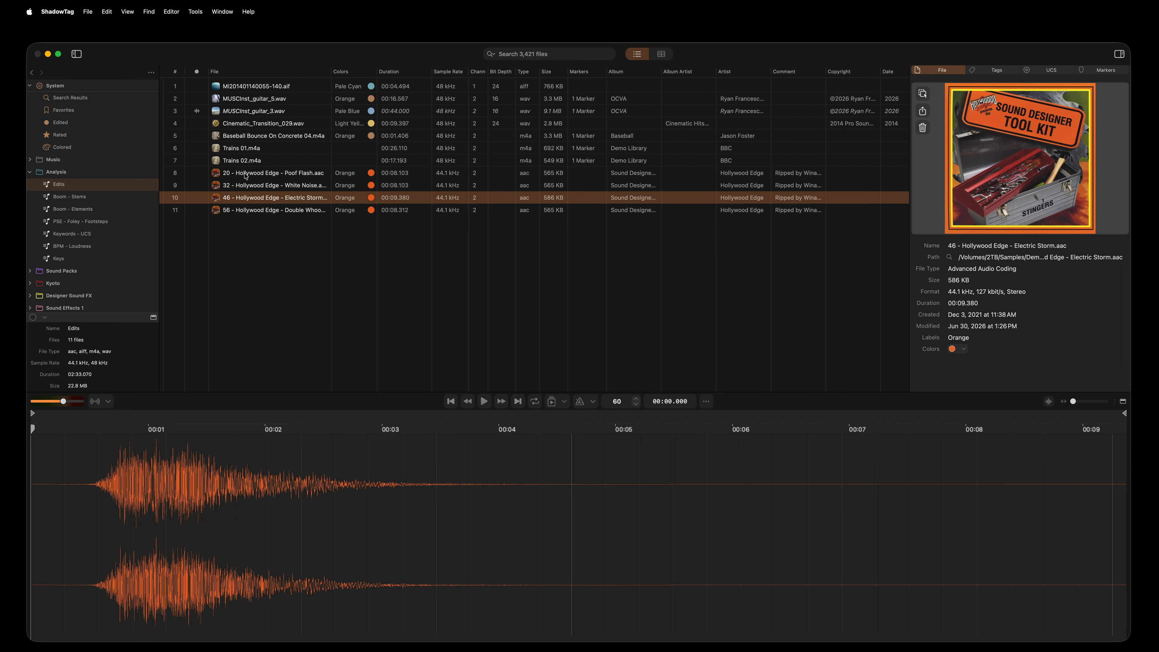
{"action": "key", "text": "Down"}
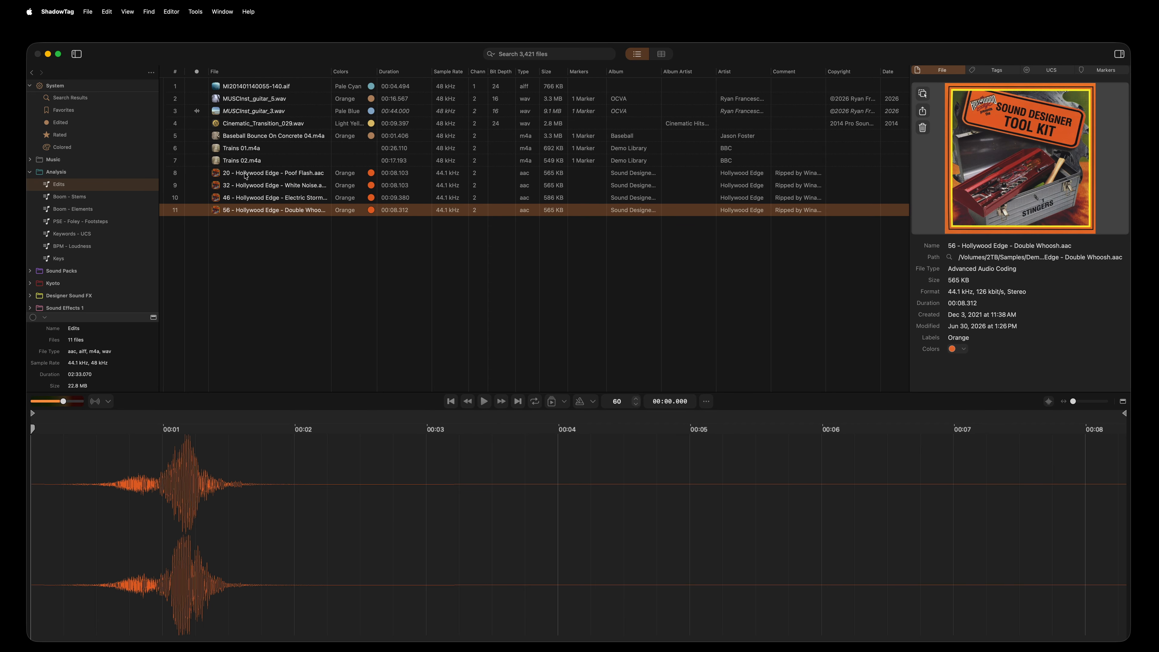
{"action": "key", "text": "shift+Up"}
{"action": "key", "text": "shift+Up"}
{"action": "key", "text": "shift+Up"}
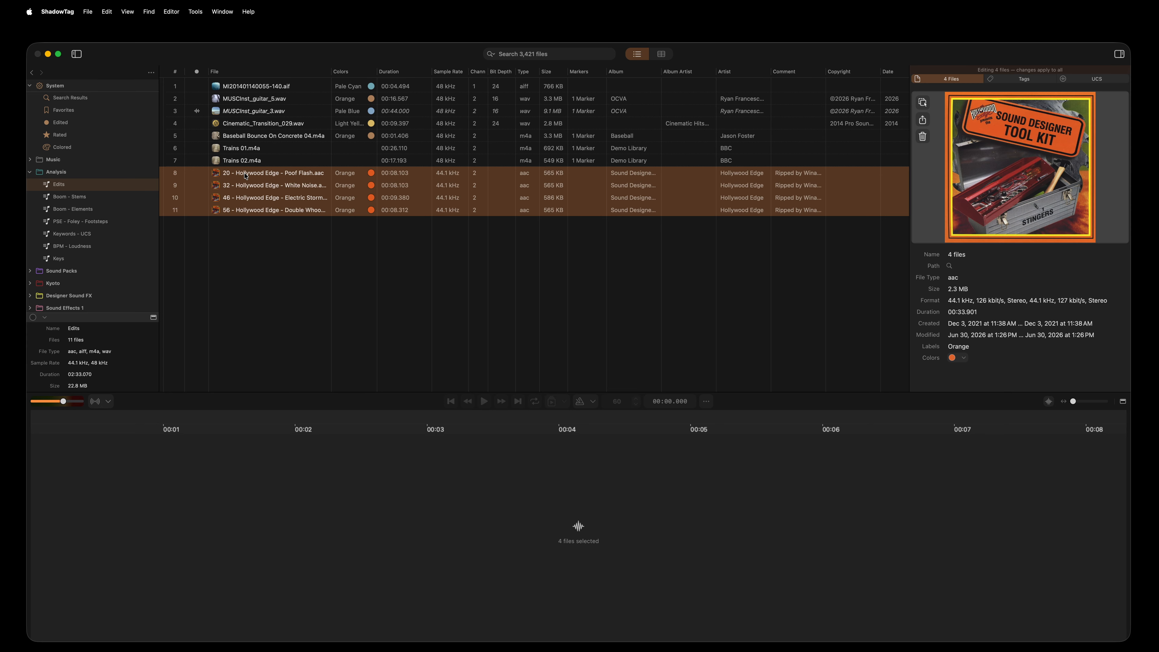
{"action": "key", "text": "super+t"}
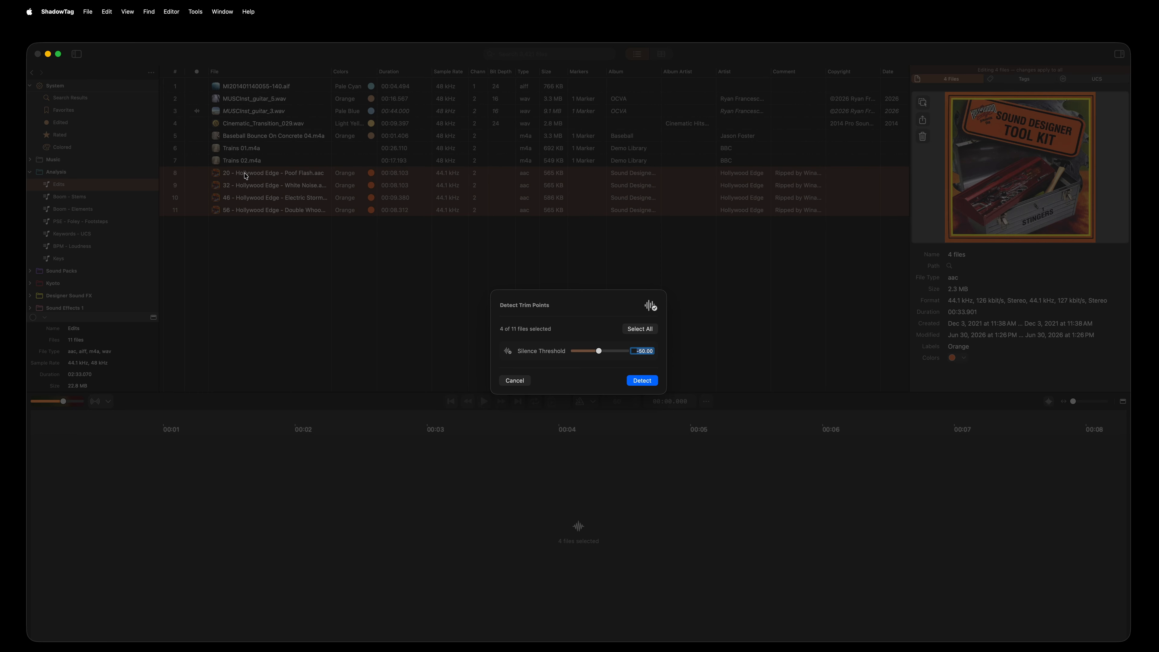
{"action": "key", "text": "Return"}
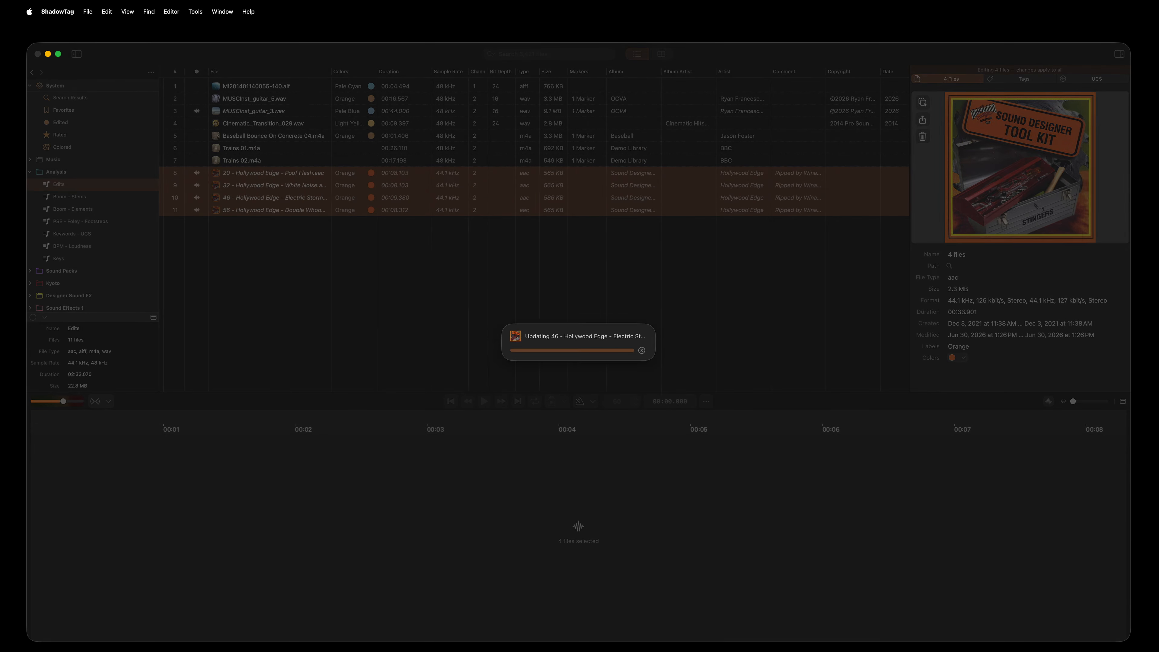
Review the trims of the four Hollywood Edge files and apply fade-ins and fade-outs of 0.3 to all of them together.
{"action": "key", "text": "Up"}
{"action": "key", "text": "Down"}
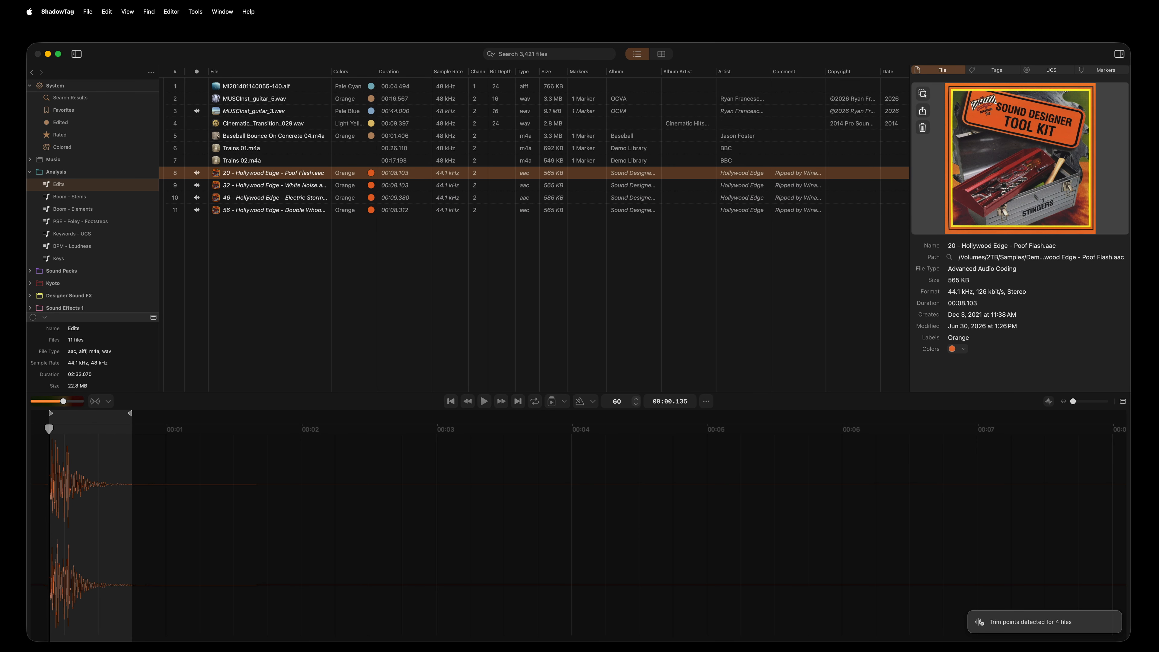
{"action": "key", "text": "Down"}
{"action": "key", "text": "Down"}
{"action": "key", "text": "Down"}
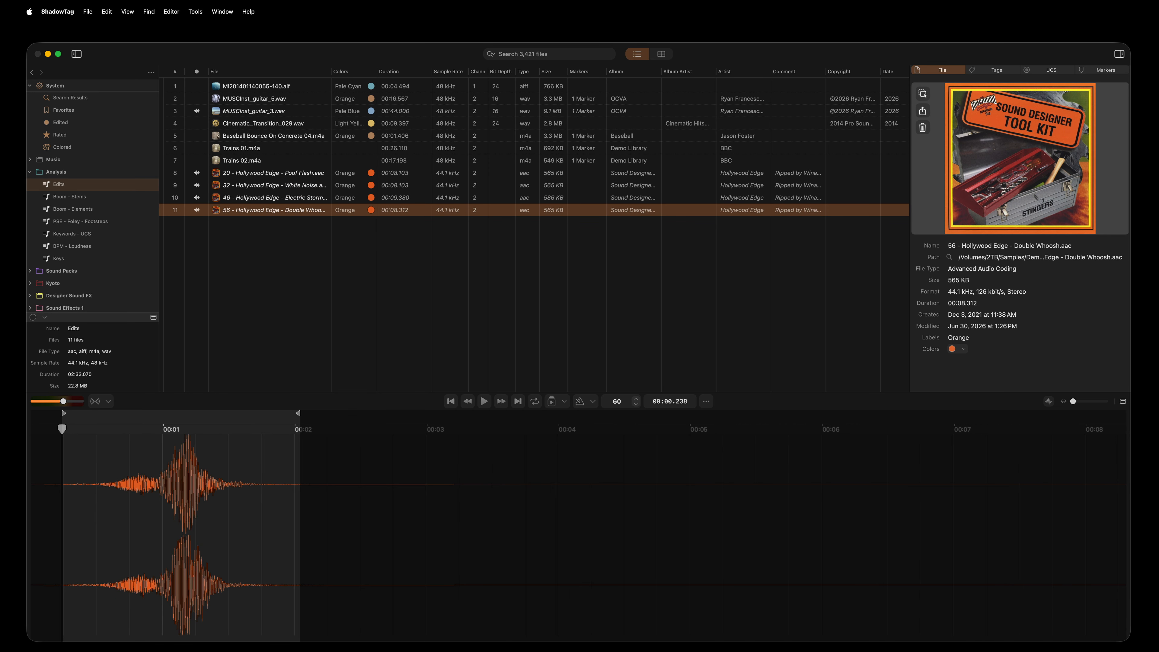
{"action": "key", "text": "shift+Up"}
{"action": "key", "text": "shift+Up"}
{"action": "key", "text": "shift+Up"}
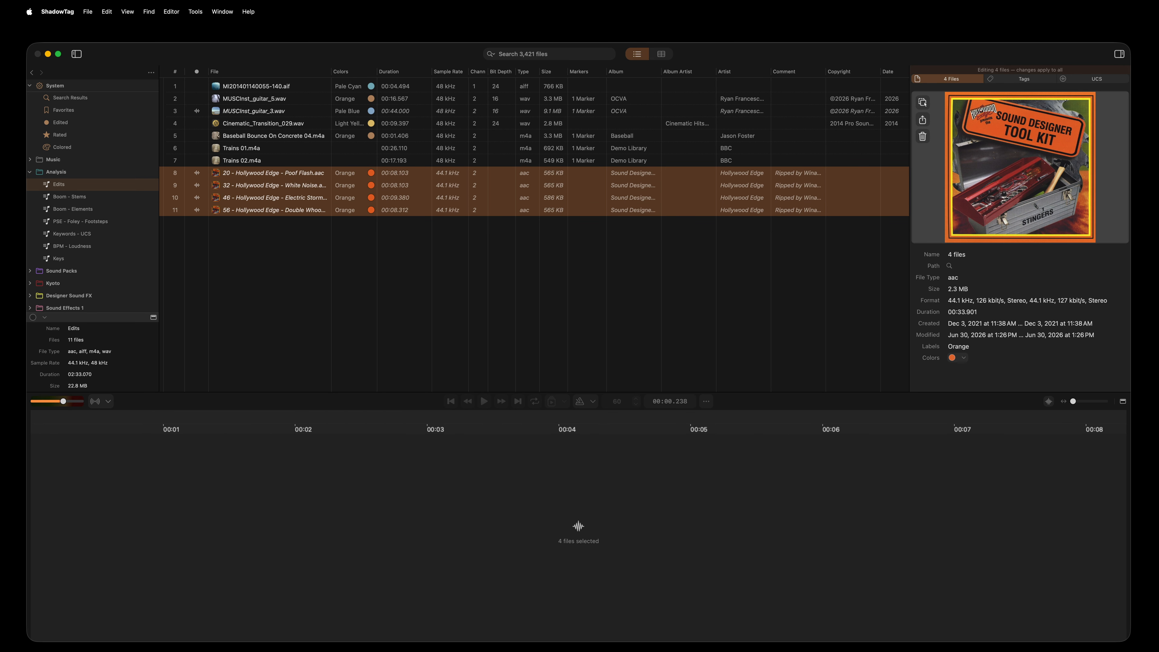
{"action": "key", "text": "f"}
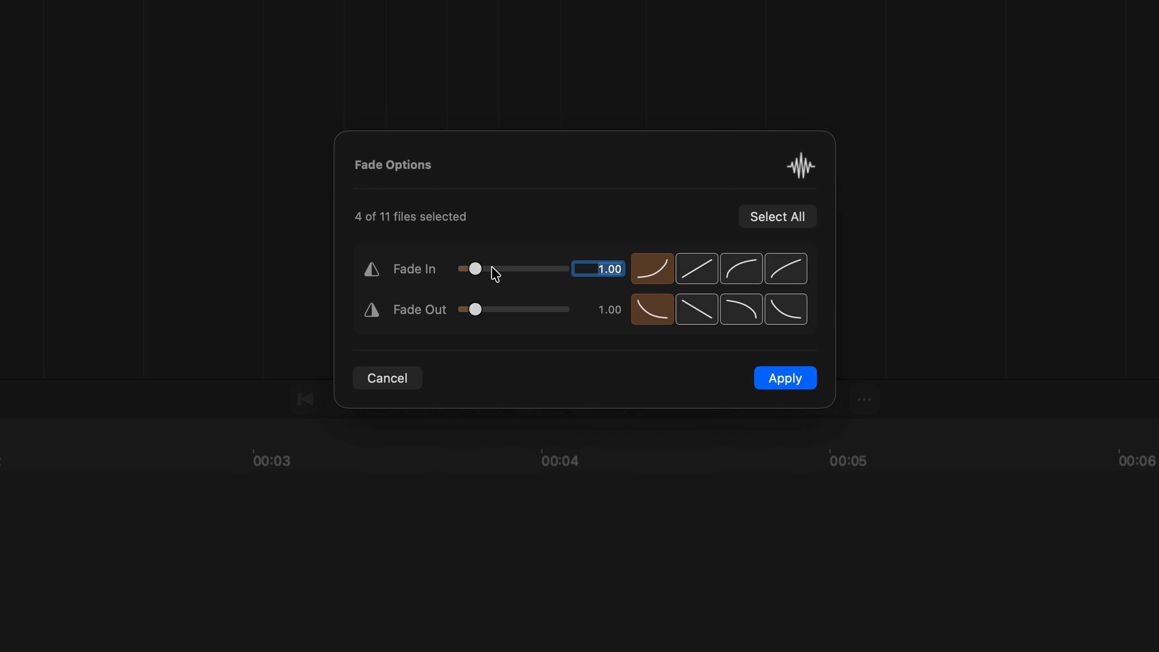
{"action": "type", "text": ".3"}
{"action": "key", "text": "Tab"}
{"action": "type", "text": ".3"}
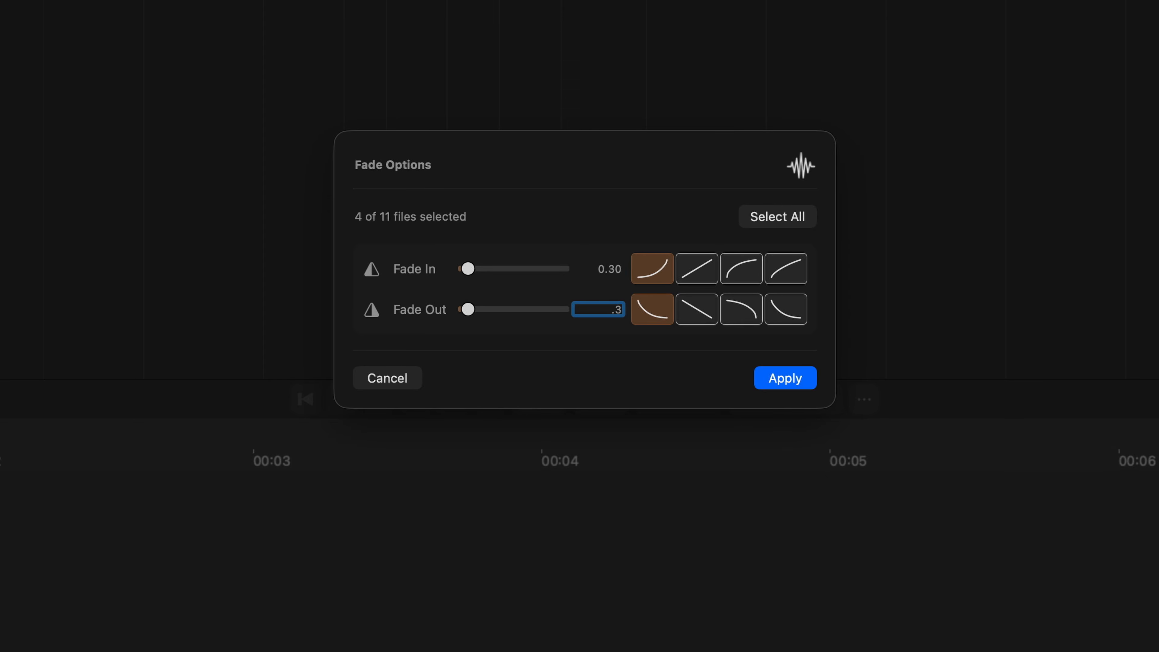
{"action": "key", "text": "Return"}
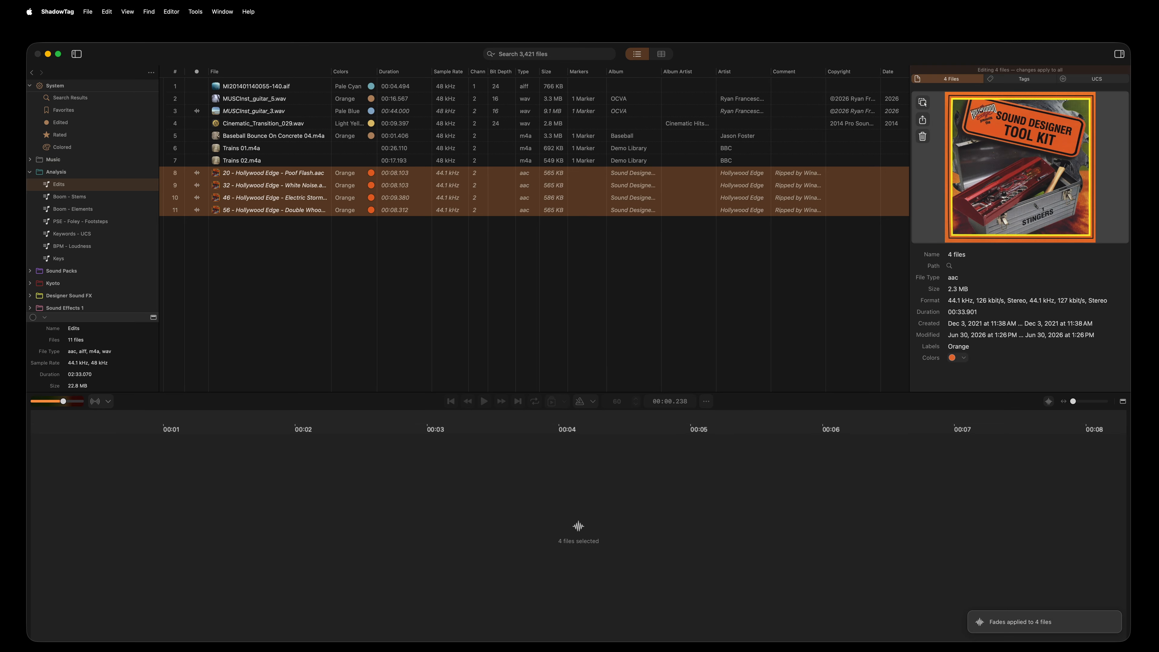
Check the new fades on the Poof Flash, White Noise and Electric Storm files, including playback.
{"action": "key", "text": "Down"}
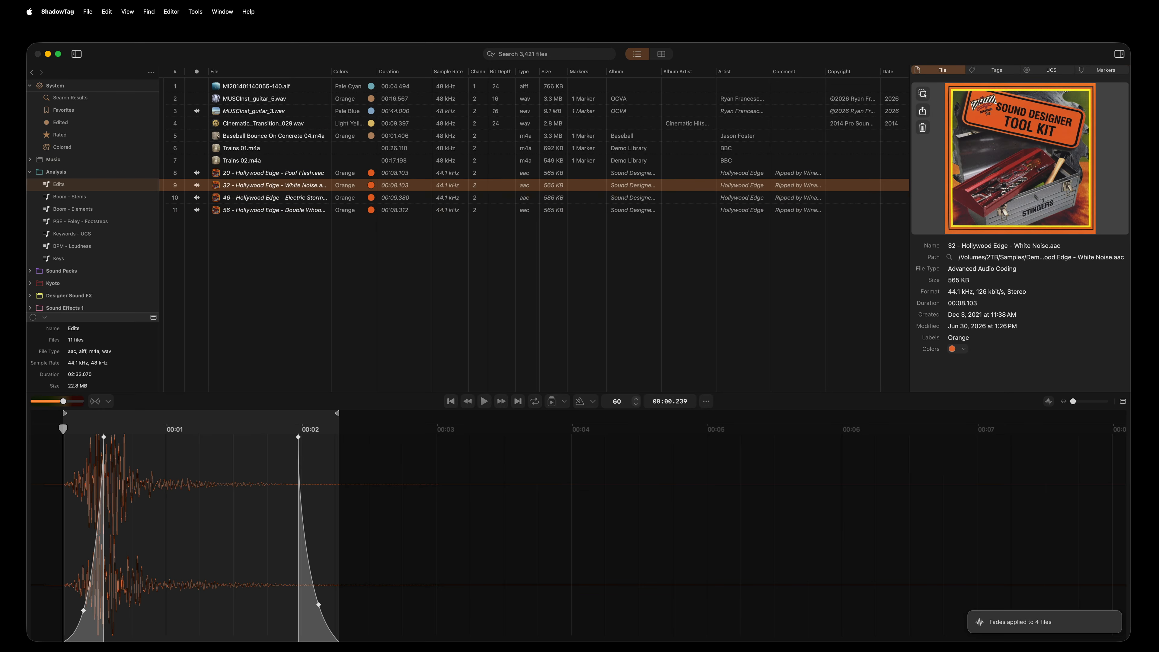
{"action": "key", "text": "Up"}
{"action": "key", "text": "Down"}
{"action": "key", "text": "Down"}
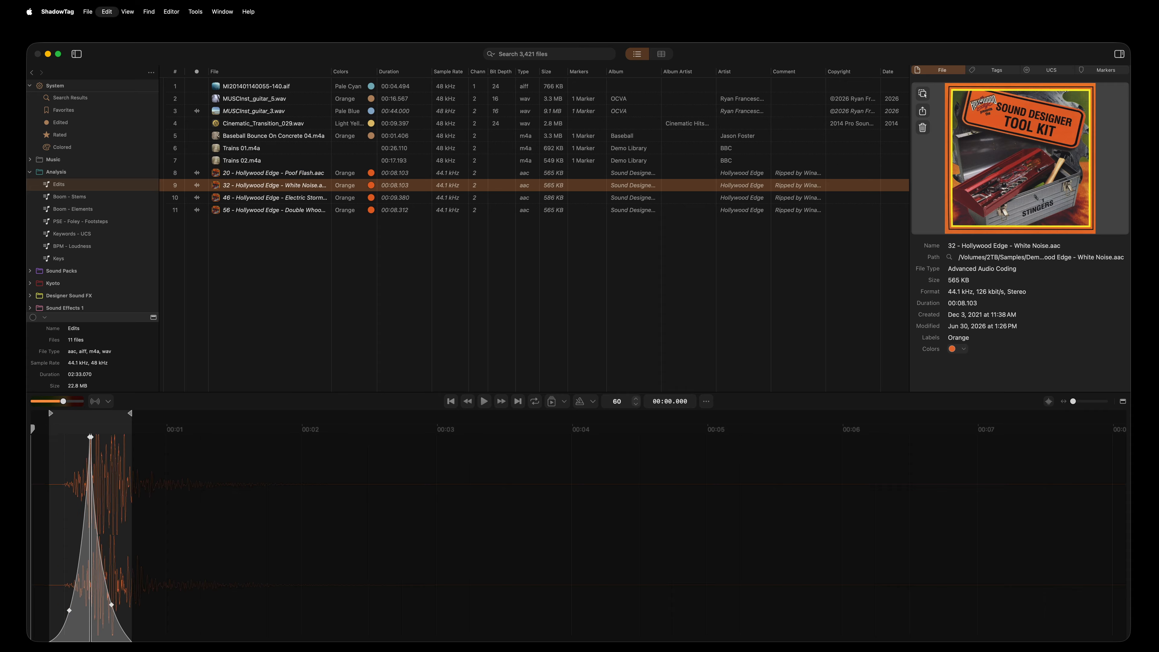
{"action": "key", "text": "space"}
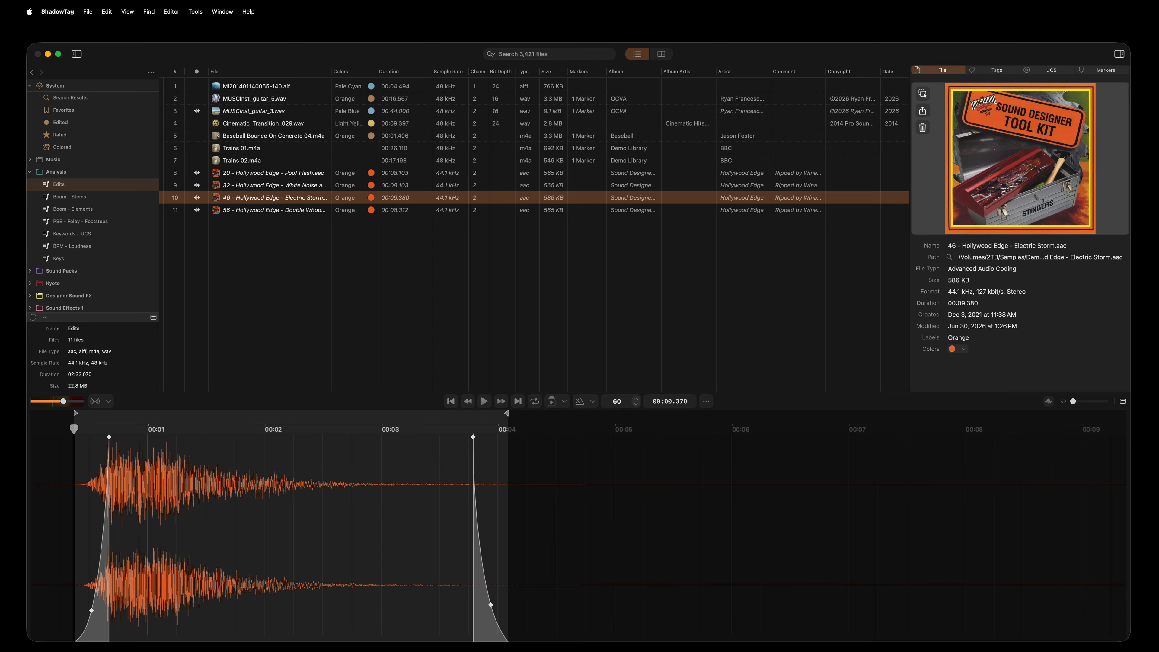
Open the Boom - Stems collection and run Detect Segments on its first file, the WHSH_WHOOSH-Synth Low Crunc recording.
{"action": "left_click", "coordinate": [53, 198]}
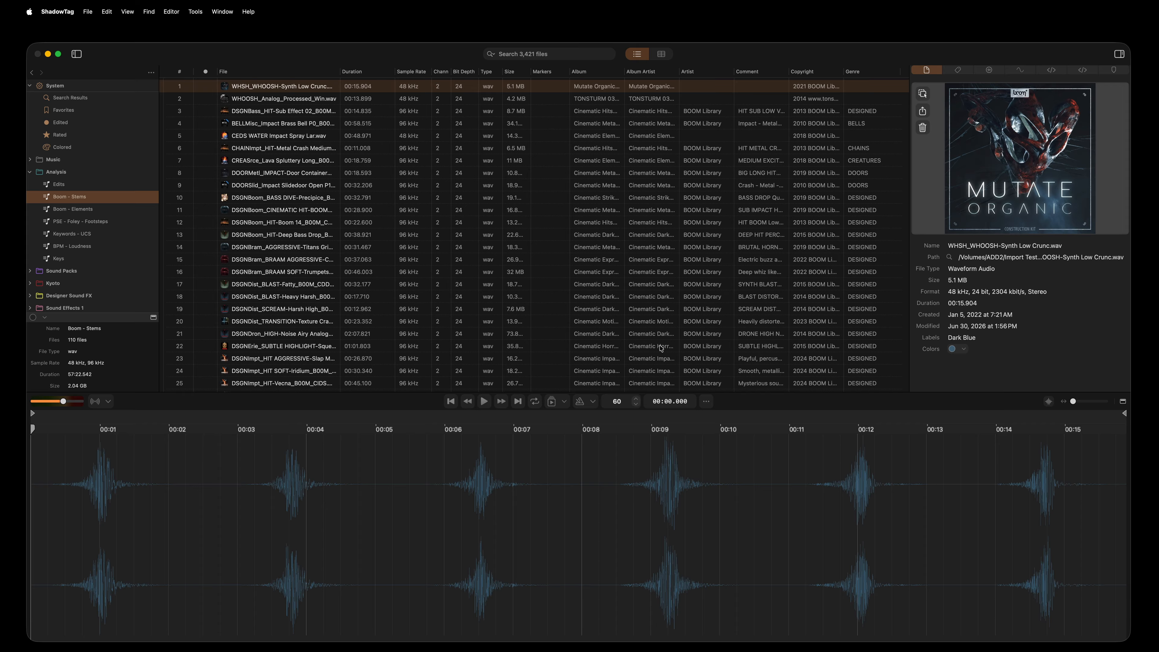
{"action": "left_click", "coordinate": [706, 401]}
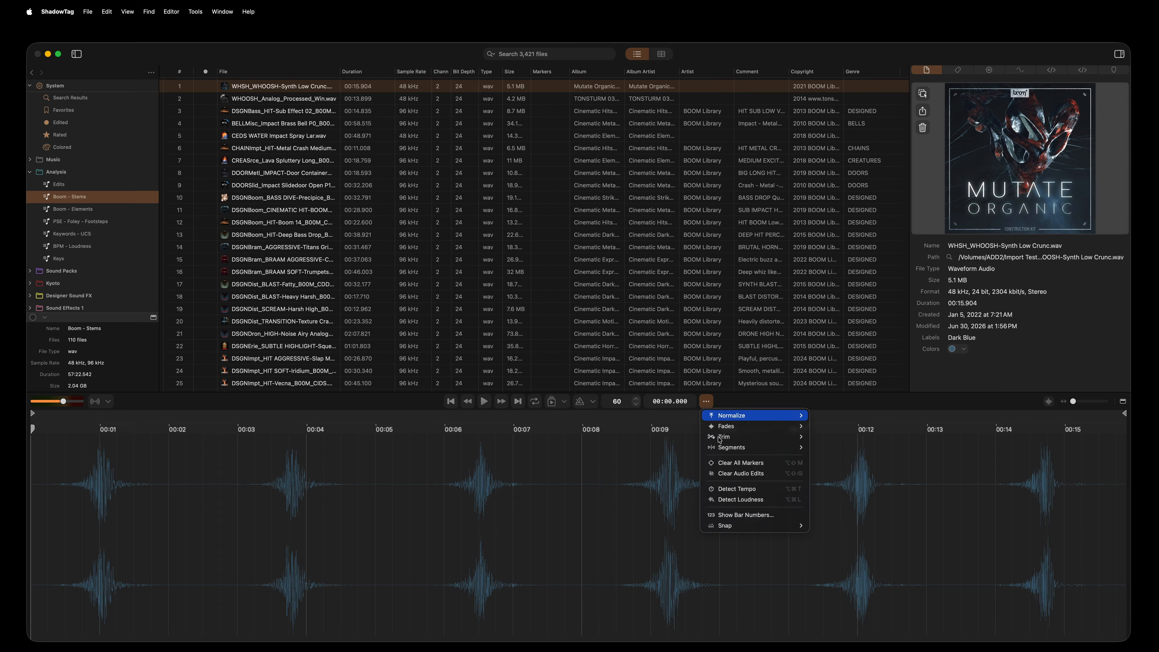
{"action": "mouse_move", "coordinate": [719, 453]}
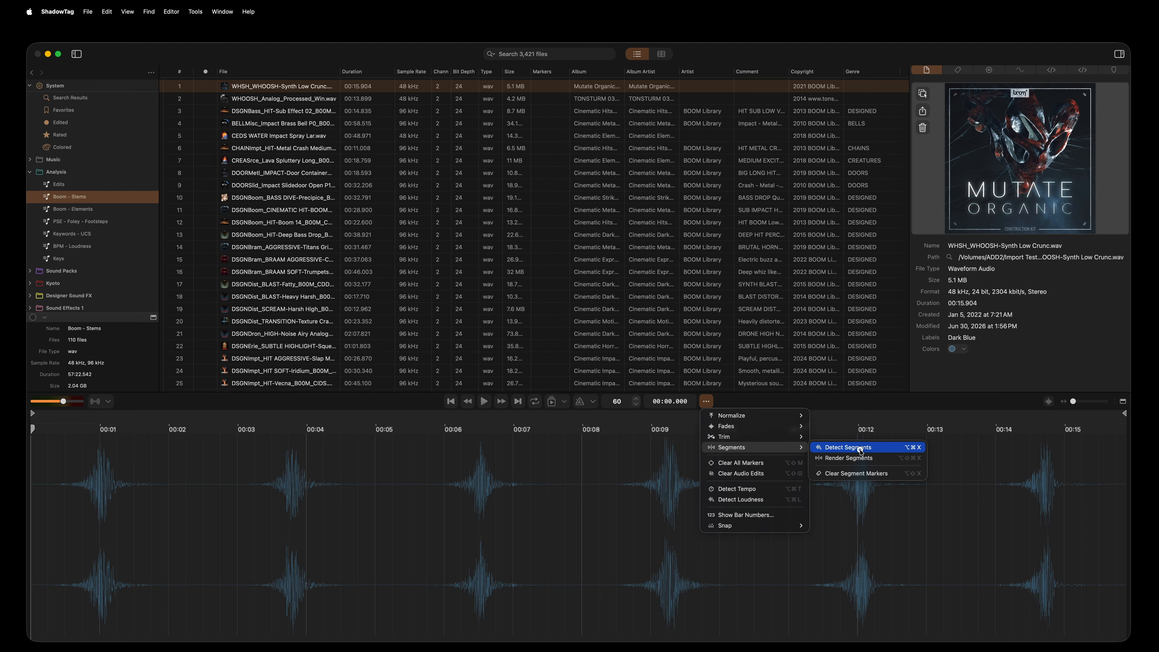
{"action": "left_click", "coordinate": [848, 447]}
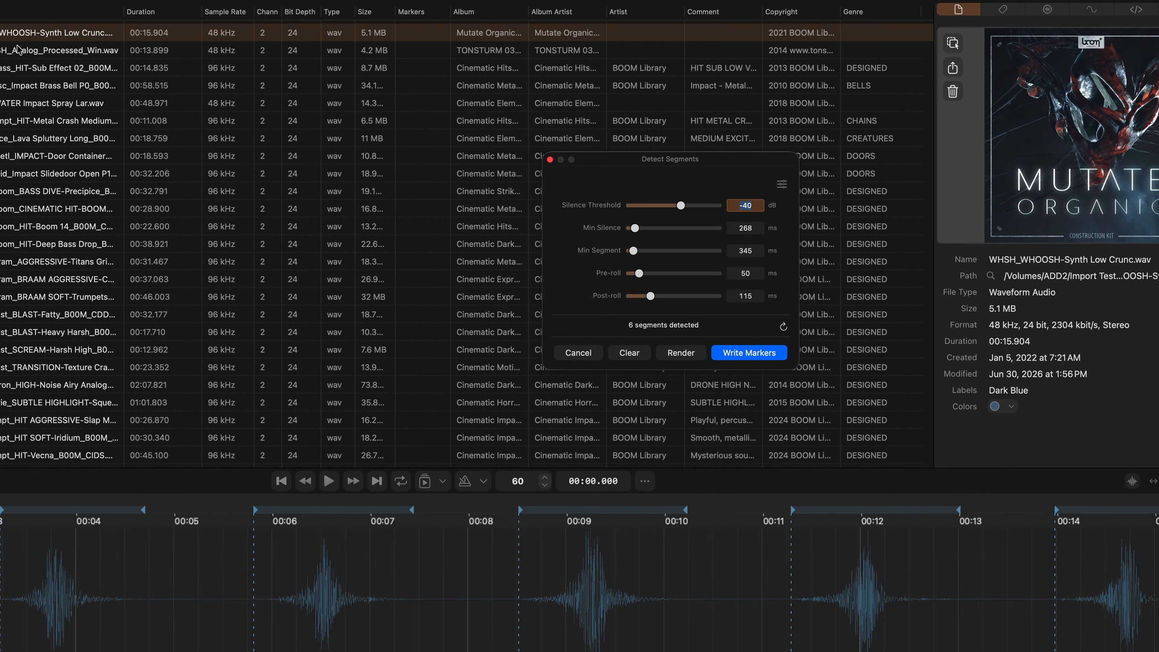
Preview the segment detection on the files from WHOOSH_Analog_Processed_Win.wav through the CHAINImpt_HIT-Metal Crash recording.
{"action": "left_click", "coordinate": [266, 97]}
{"action": "left_click", "coordinate": [267, 99]}
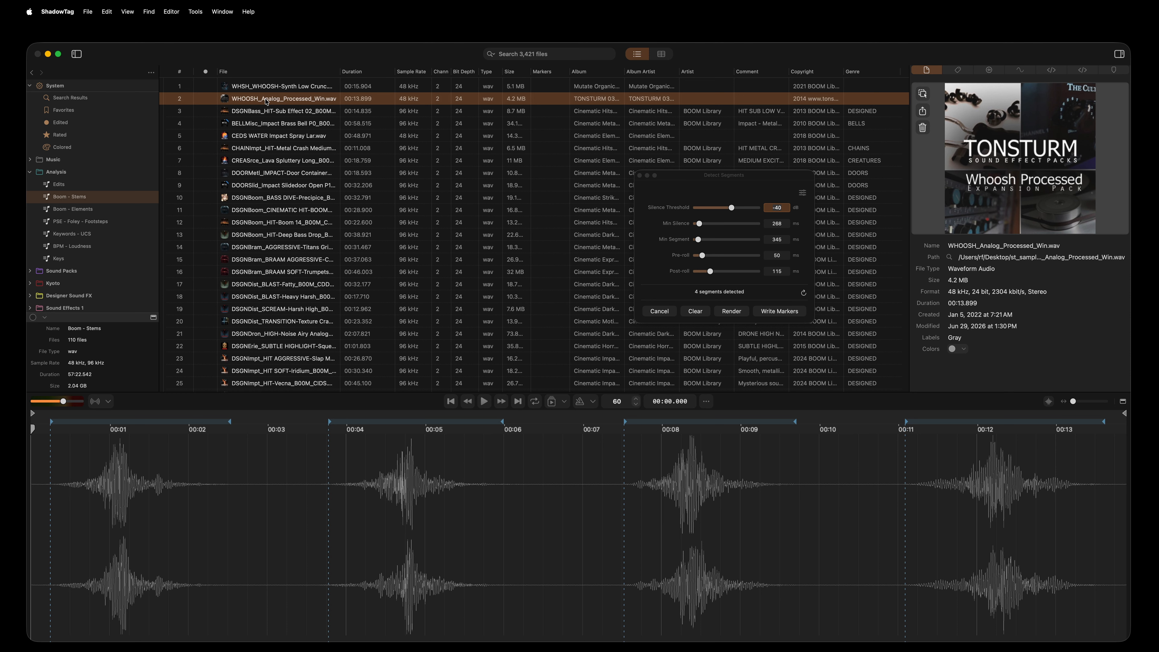
{"action": "key", "text": "Down"}
{"action": "key", "text": "Down"}
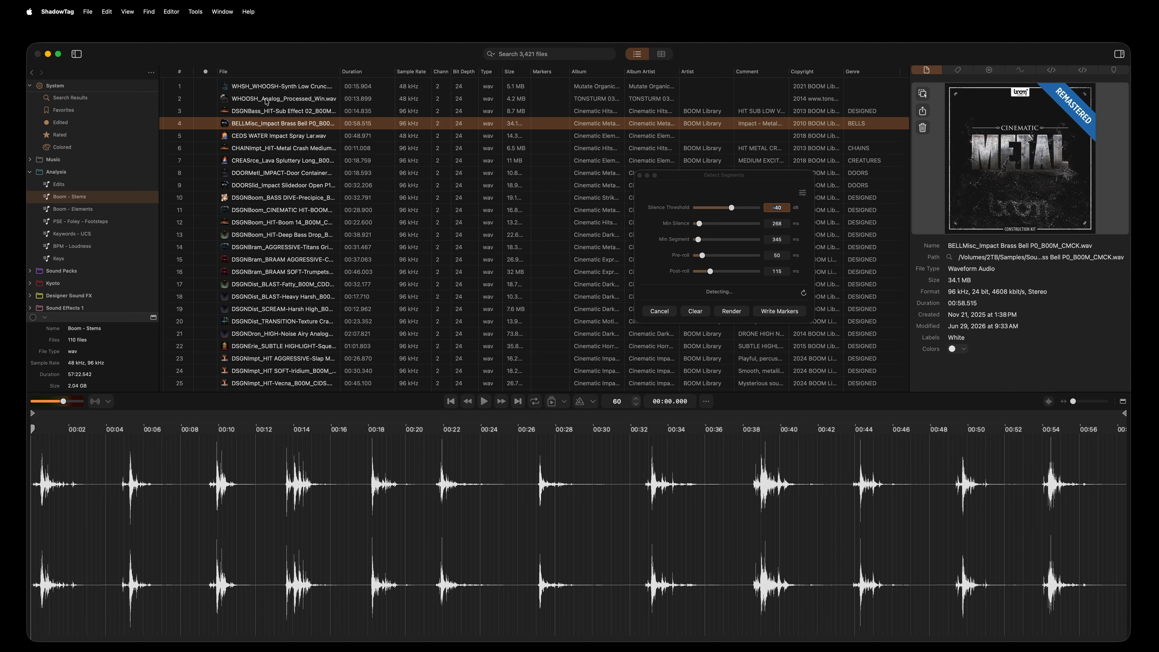
{"action": "key", "text": "Down"}
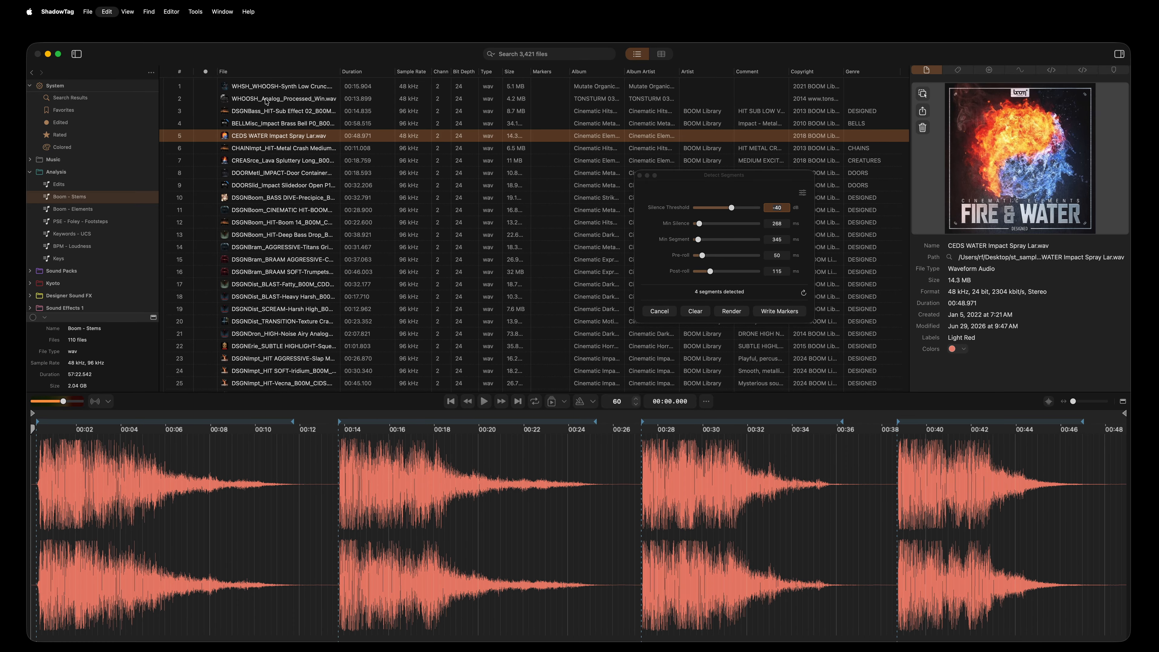
{"action": "key", "text": "Down"}
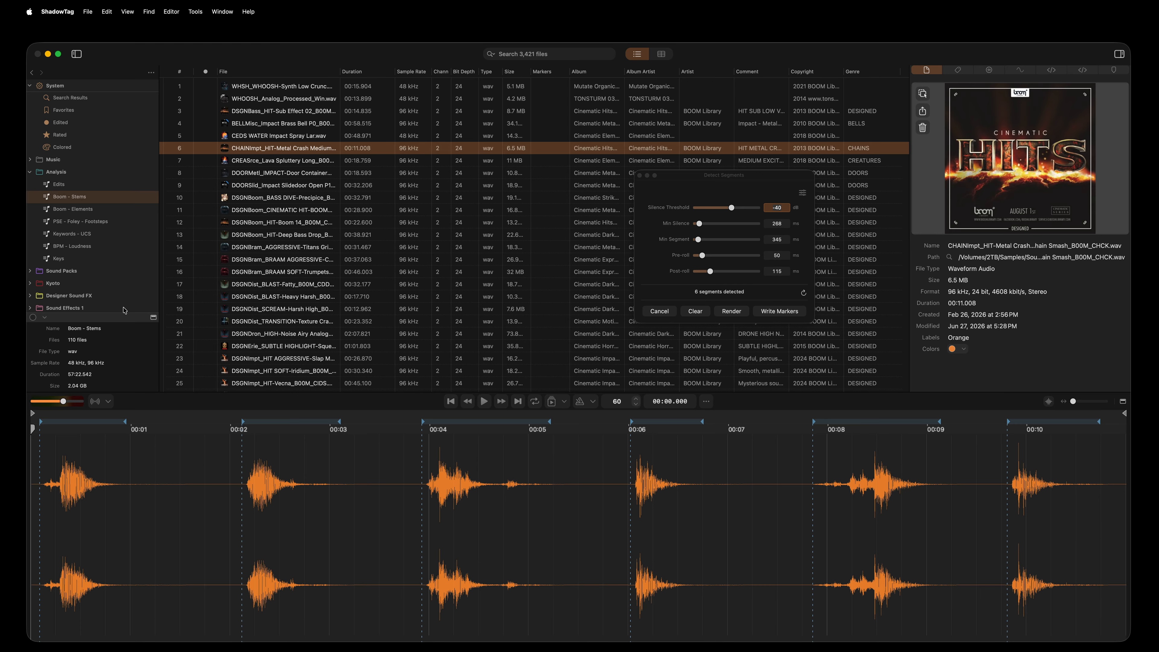
Play the detected segments of the metal crash recording from the second segment through the last one.
{"action": "left_click", "coordinate": [243, 423]}
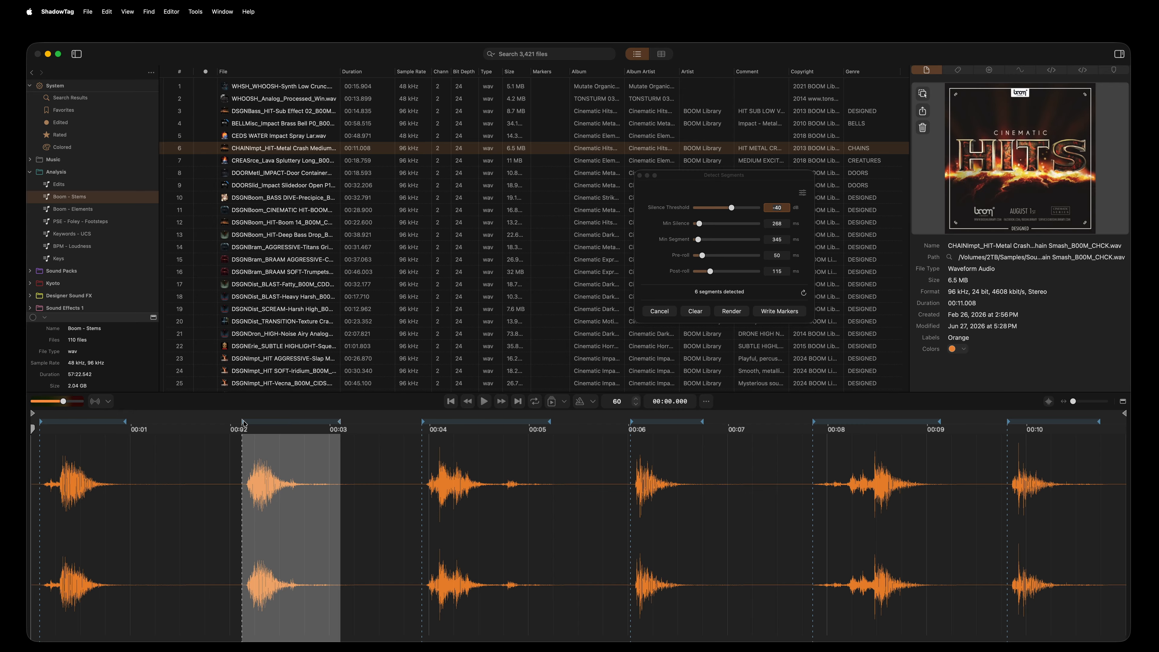
{"action": "key", "text": "space"}
{"action": "key", "text": "Right"}
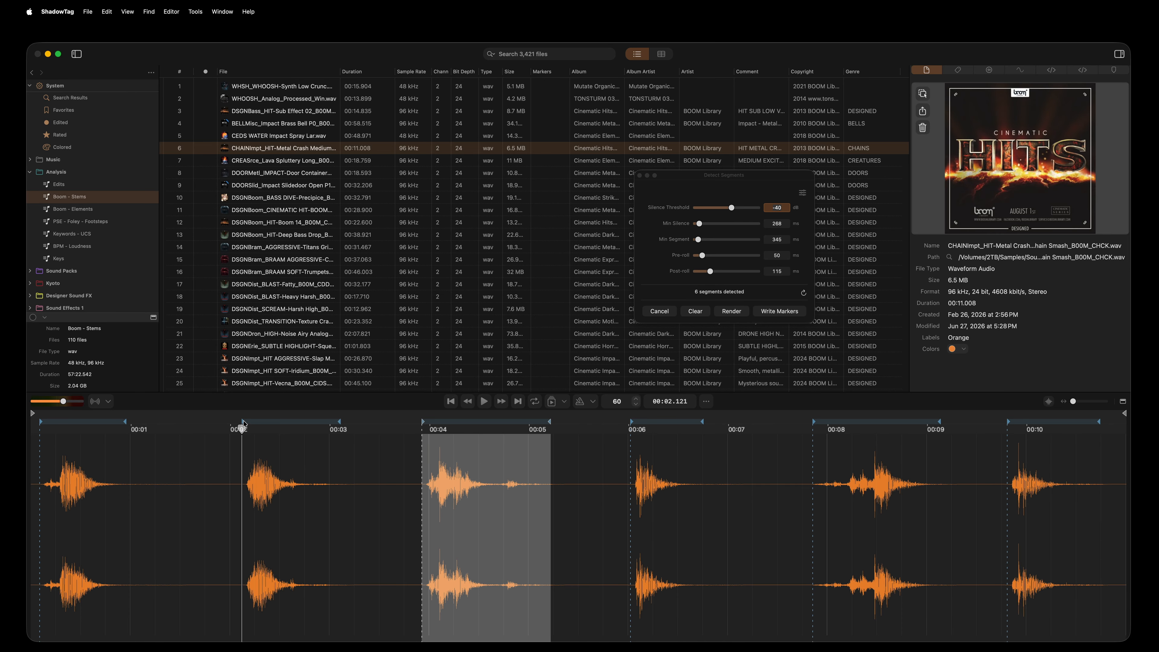
{"action": "key", "text": "space"}
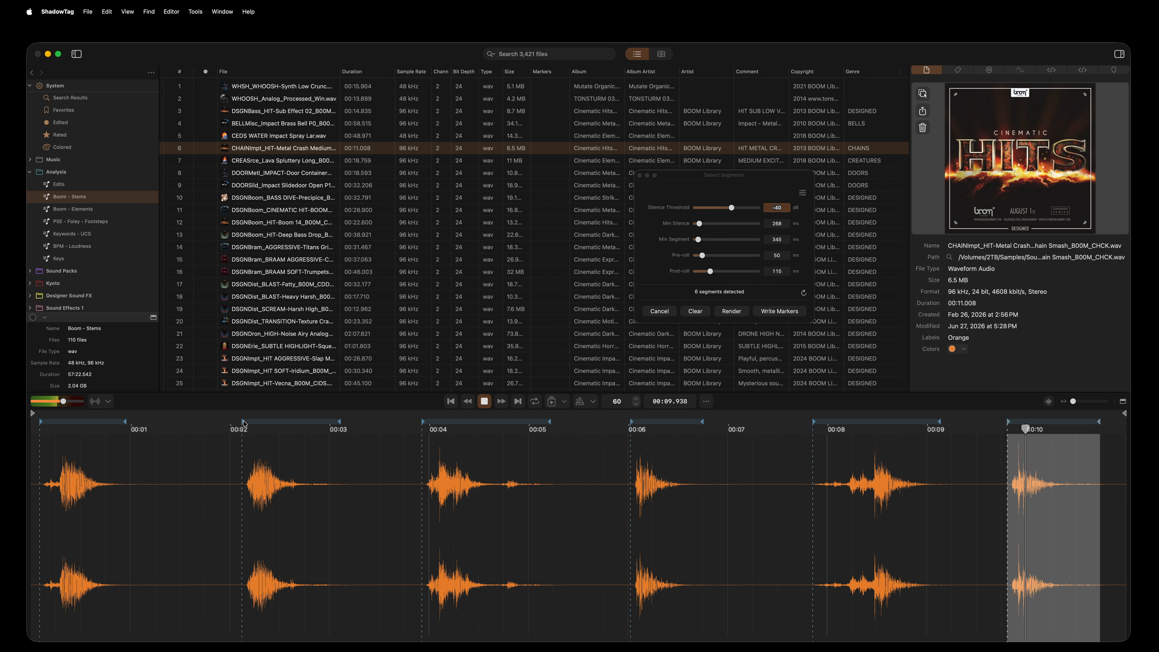
{"action": "key", "text": "space"}
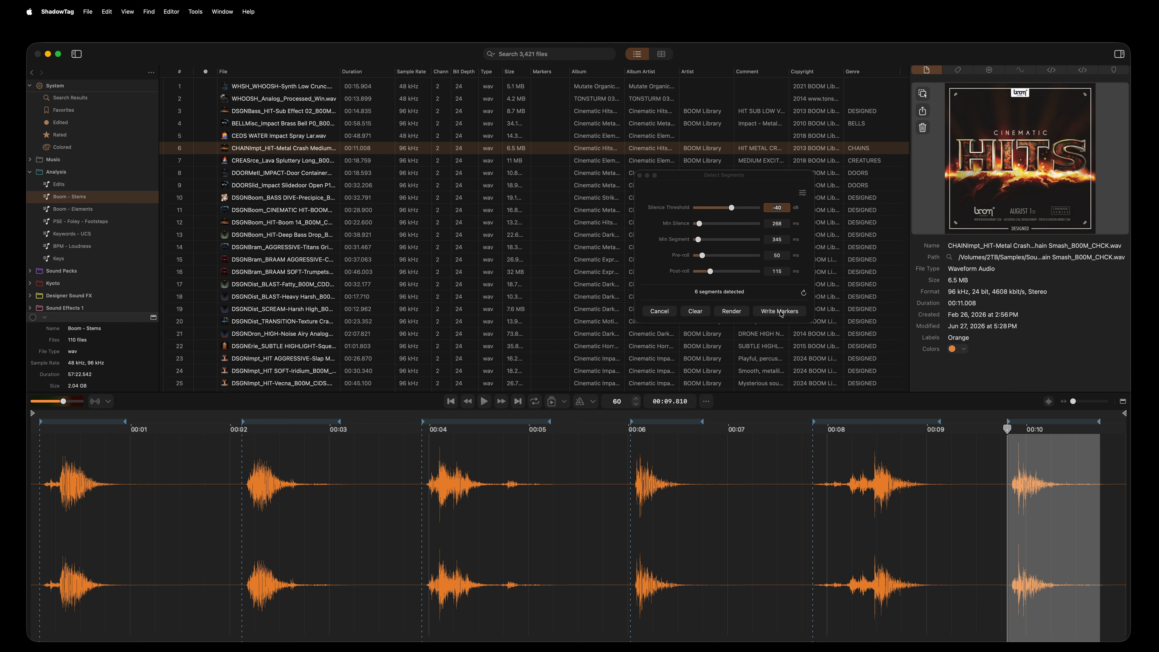
Write the detected segments of the metal crash recording as markers.
{"action": "left_click", "coordinate": [707, 403]}
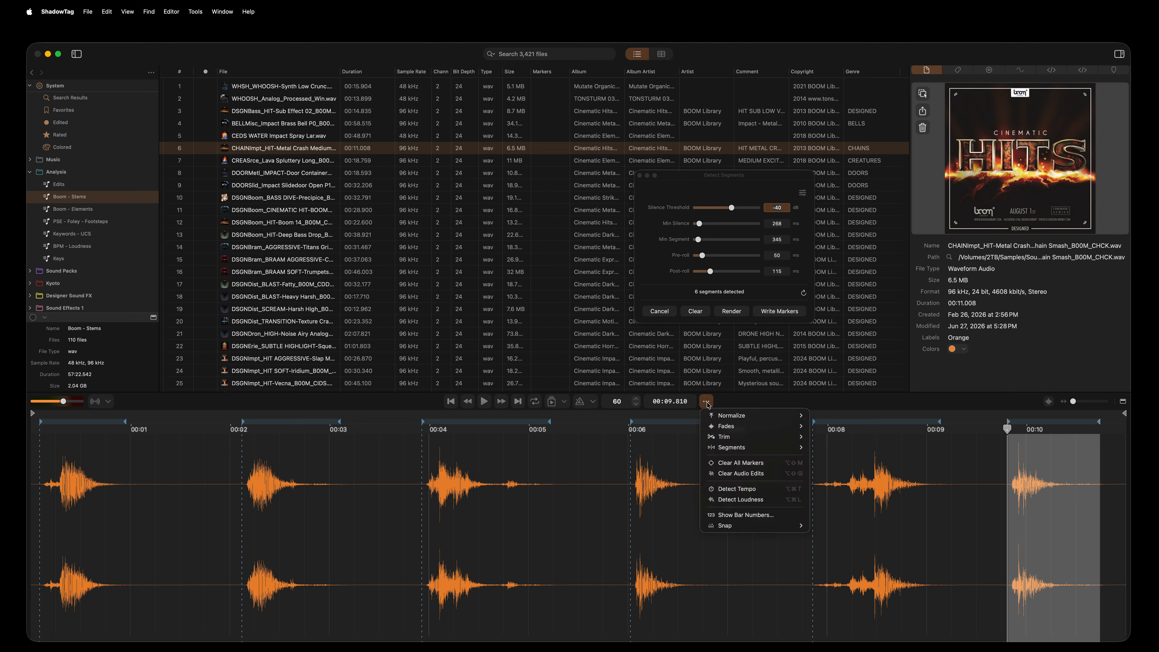
{"action": "mouse_move", "coordinate": [748, 447]}
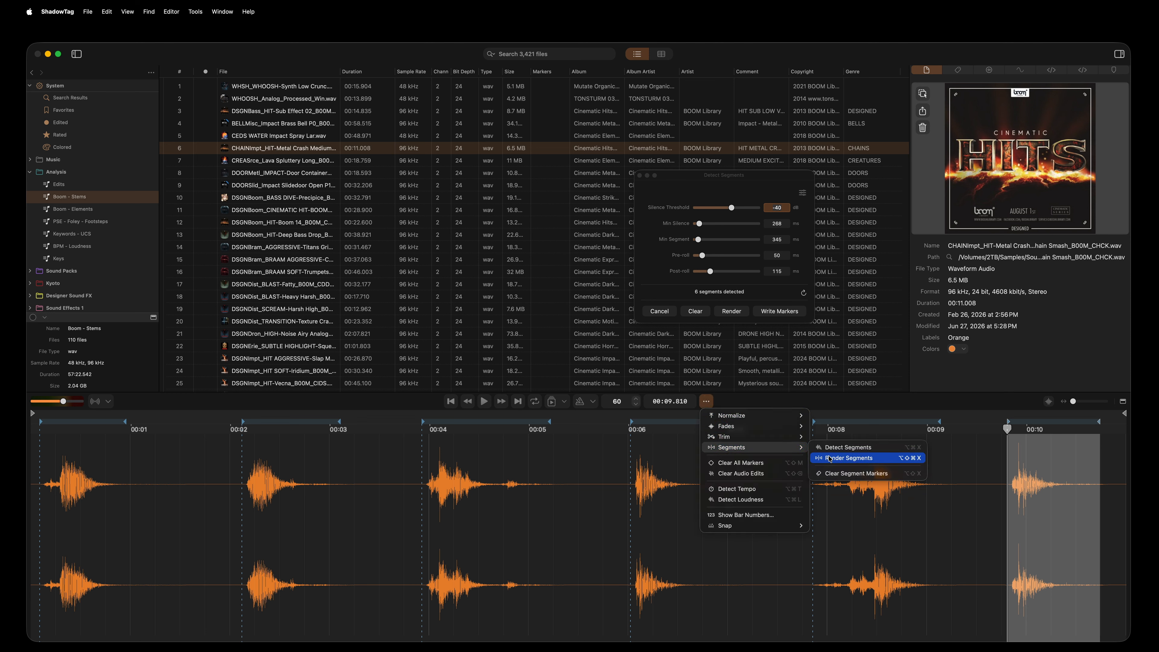
{"action": "left_click", "coordinate": [785, 299]}
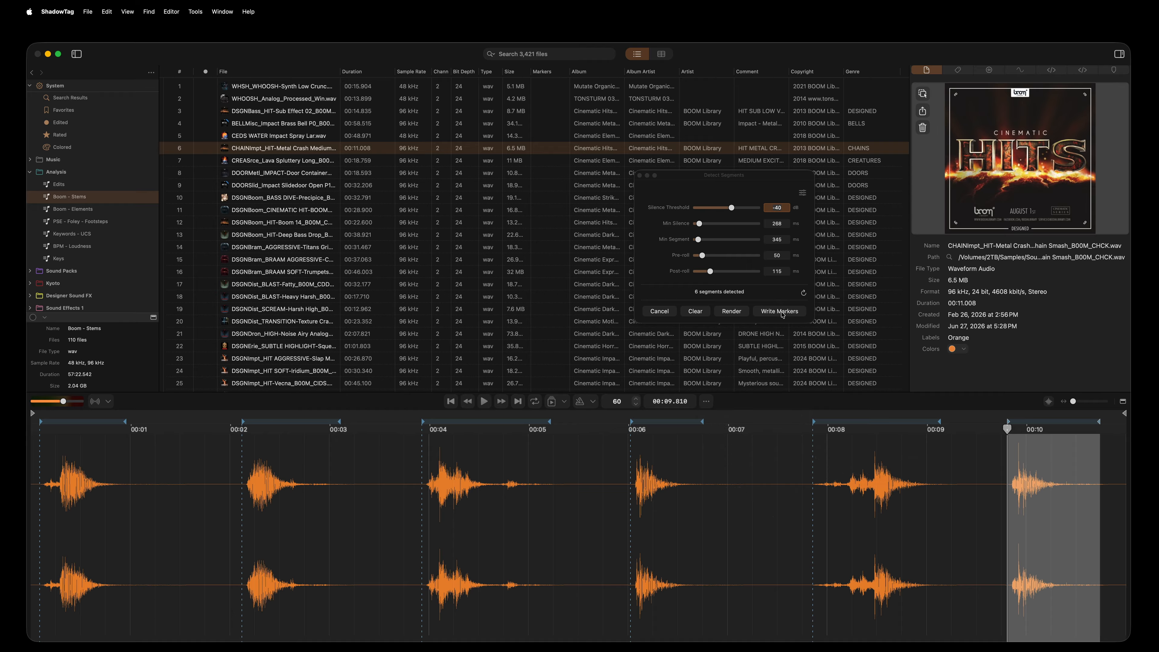
{"action": "left_click", "coordinate": [781, 311]}
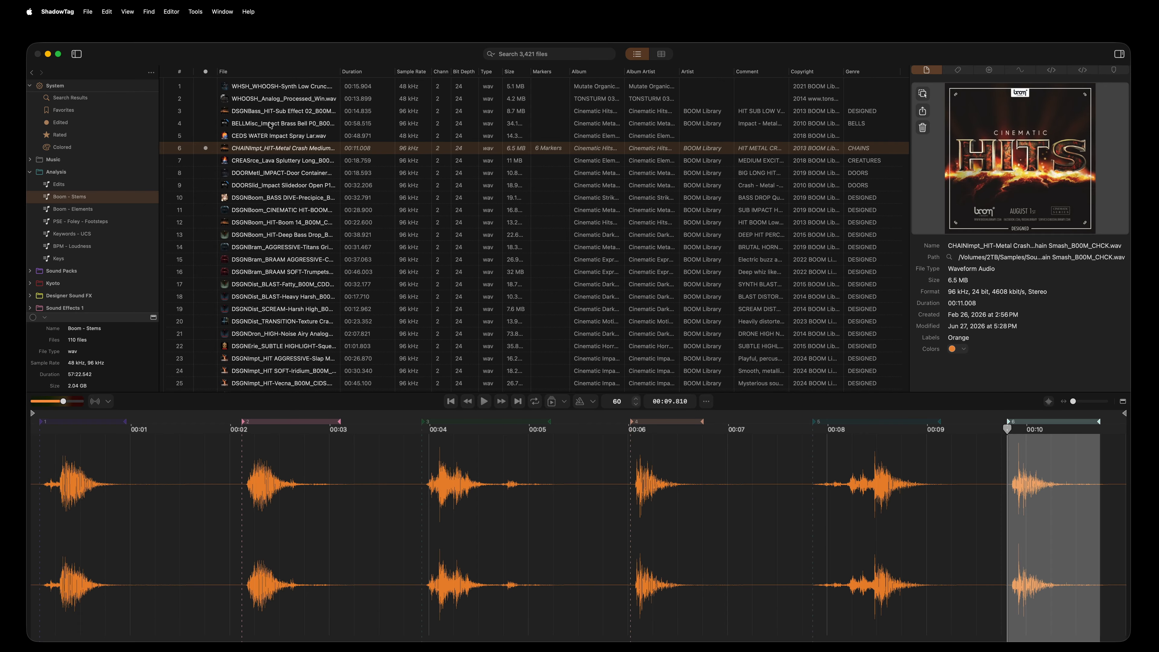
Run Detect Segments again on the CHAINImpt_HIT-Metal Crash recording and open the render settings for its segments.
{"action": "left_click", "coordinate": [263, 138]}
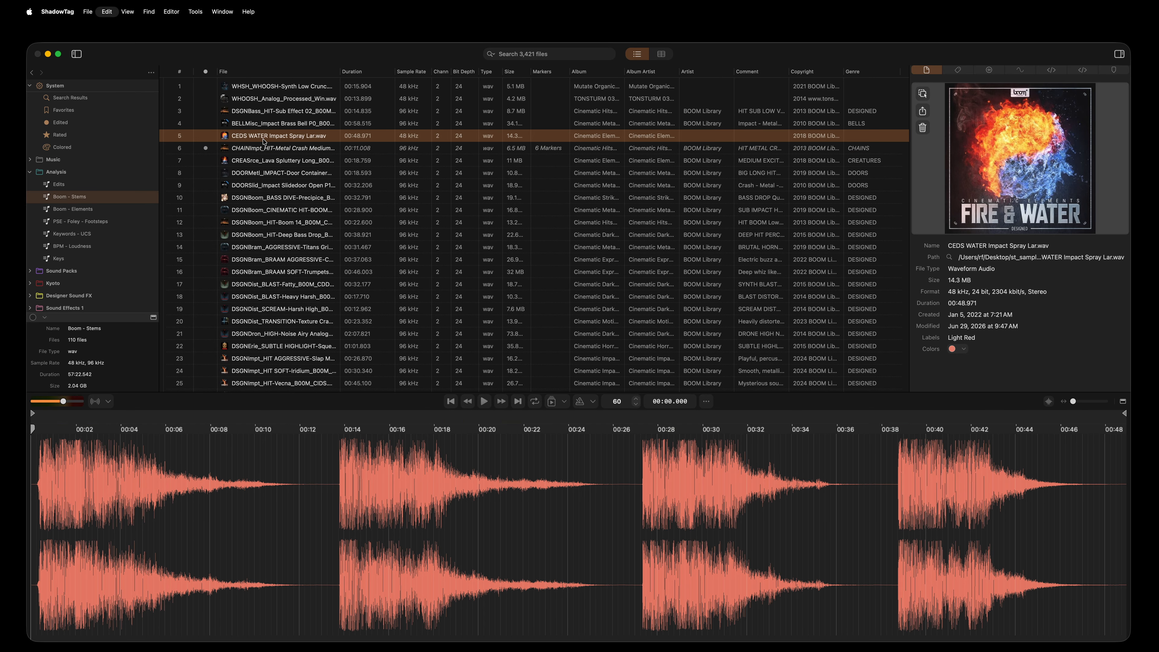
{"action": "key", "text": "Down"}
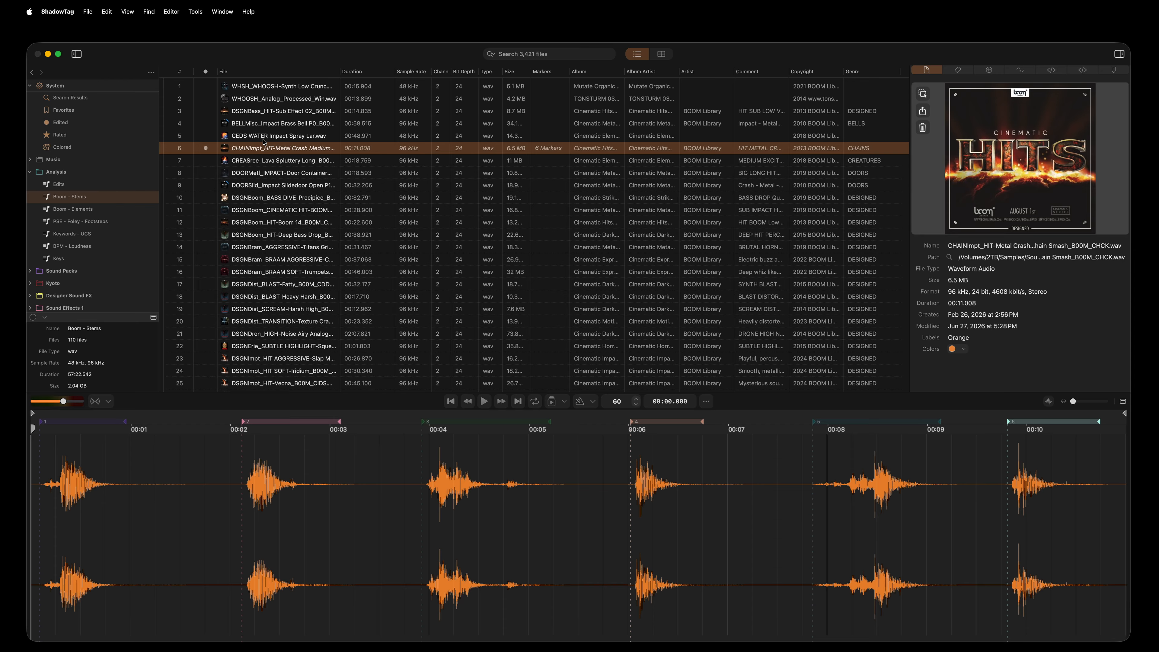
{"action": "key", "text": "super+d"}
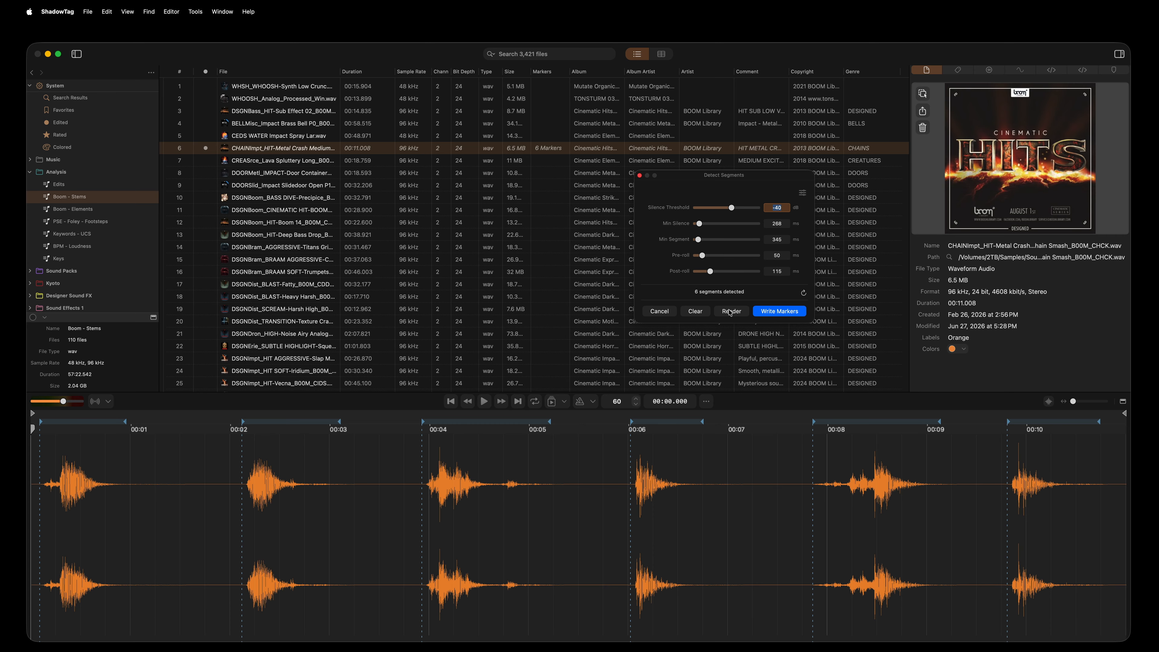
{"action": "left_click", "coordinate": [730, 313]}
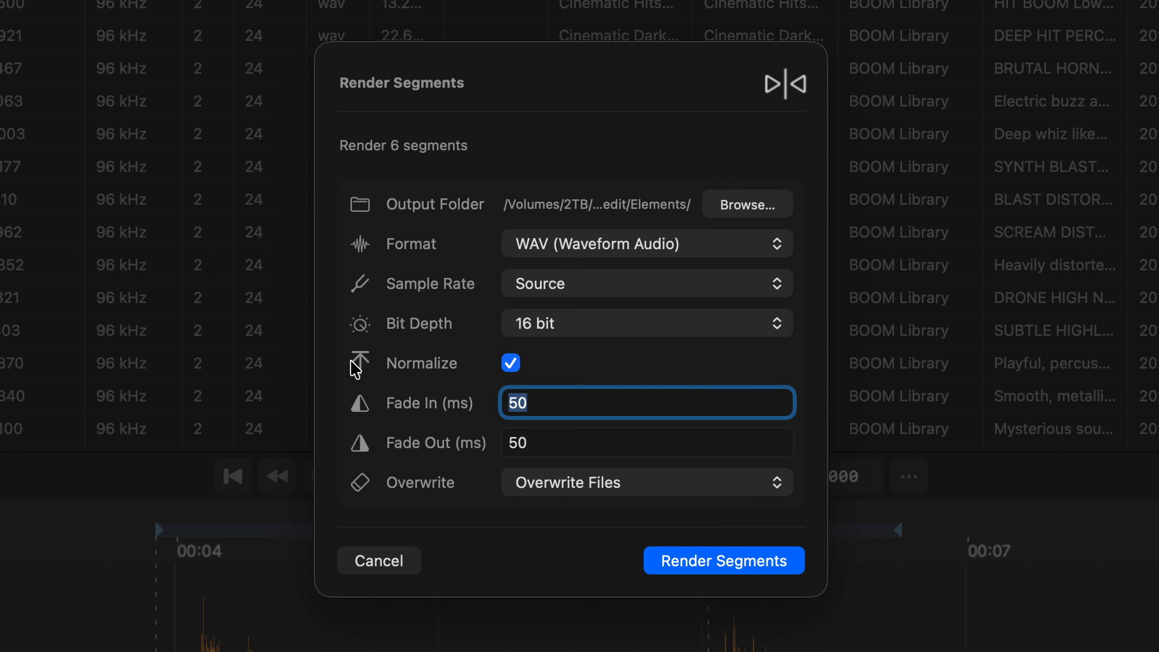
Try the Source format for the rendered segments and set it back to WAV (Waveform Audio).
{"action": "left_click", "coordinate": [649, 245]}
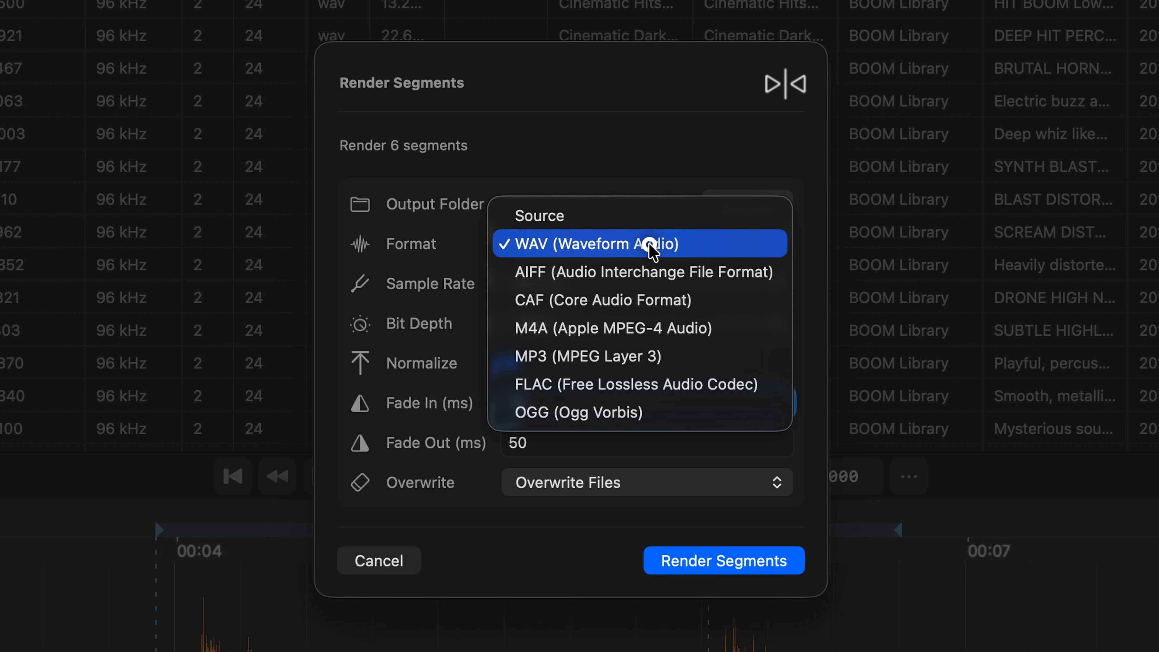
{"action": "left_click", "coordinate": [649, 244]}
{"action": "left_click", "coordinate": [650, 245]}
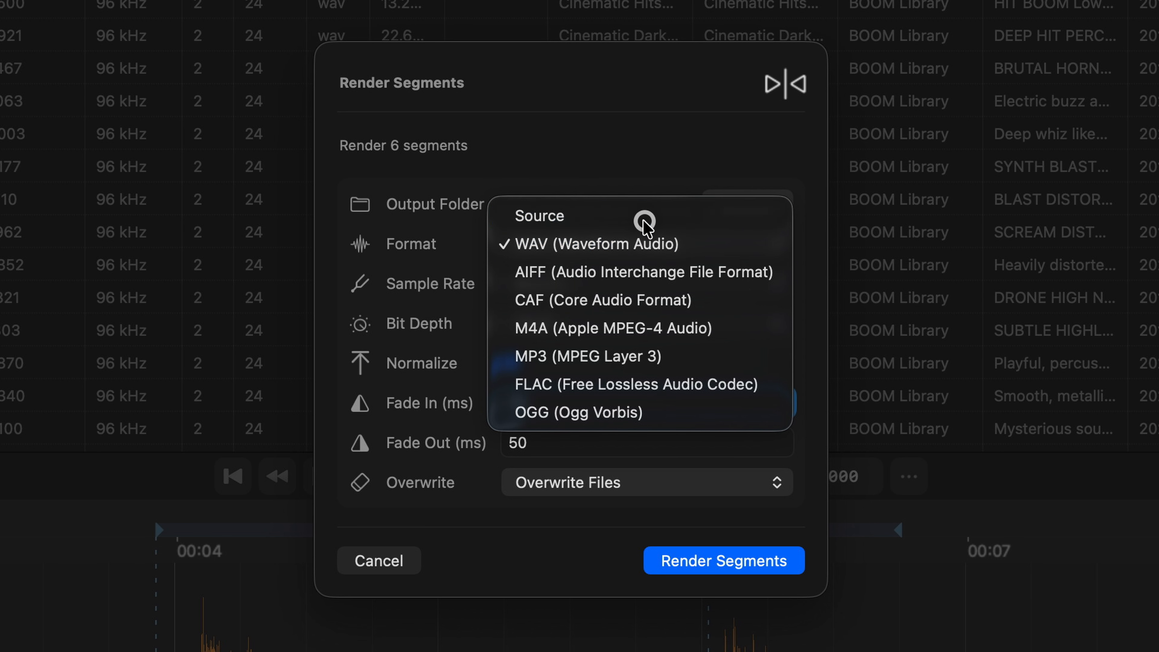
{"action": "left_click", "coordinate": [647, 224]}
{"action": "left_click", "coordinate": [618, 285]}
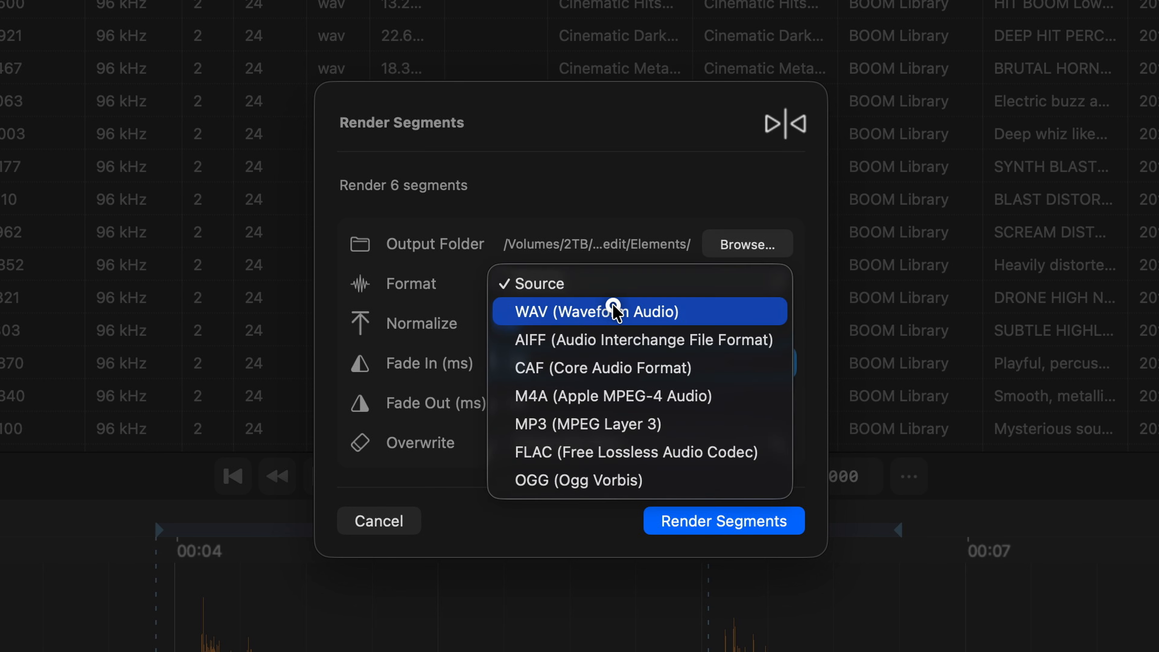
{"action": "left_click", "coordinate": [616, 312]}
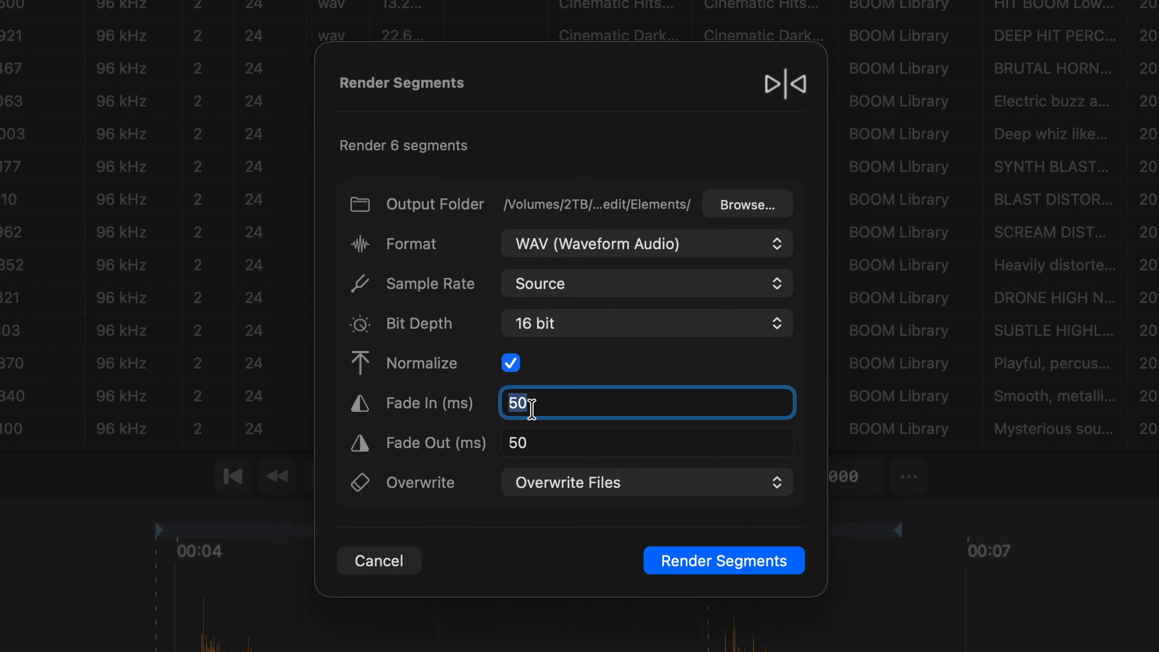
Render the metal crash segments and add the exported files to the Boom - Elements playlist in the Analysis group.
{"action": "left_click", "coordinate": [682, 566]}
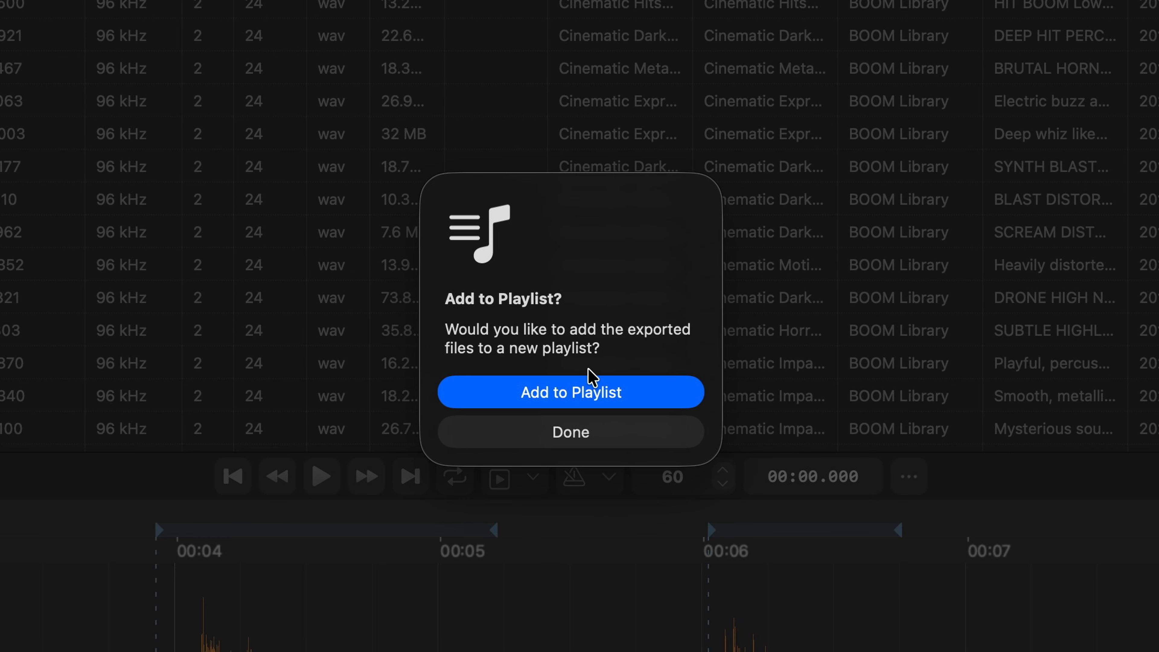
{"action": "left_click", "coordinate": [586, 395]}
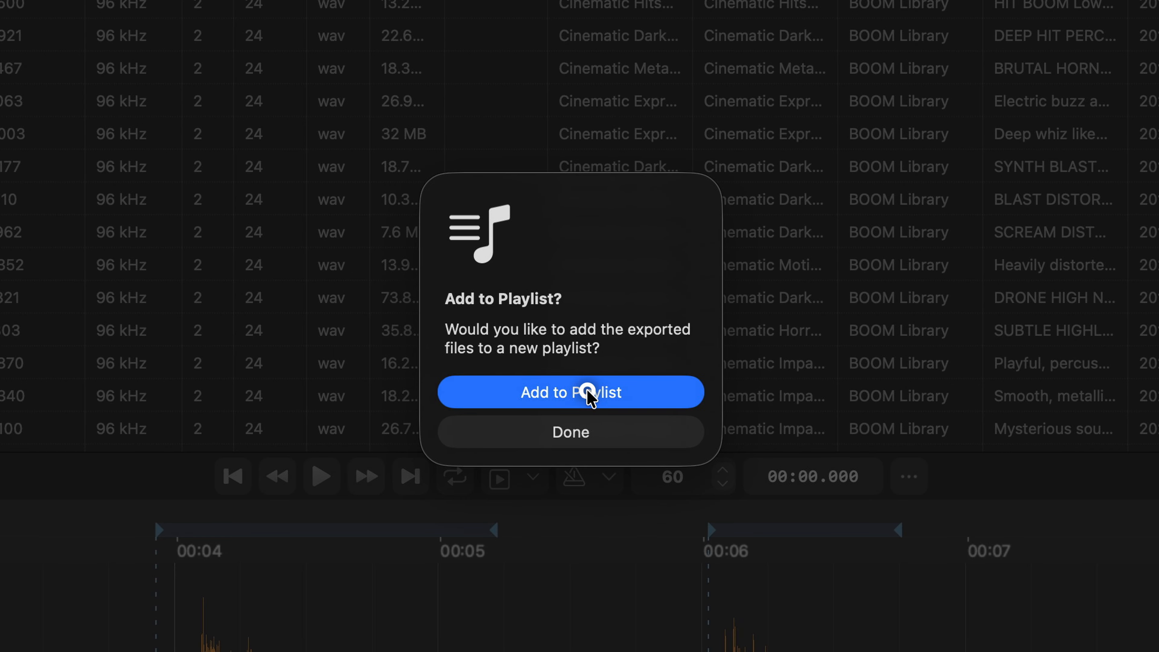
{"action": "left_click", "coordinate": [602, 325]}
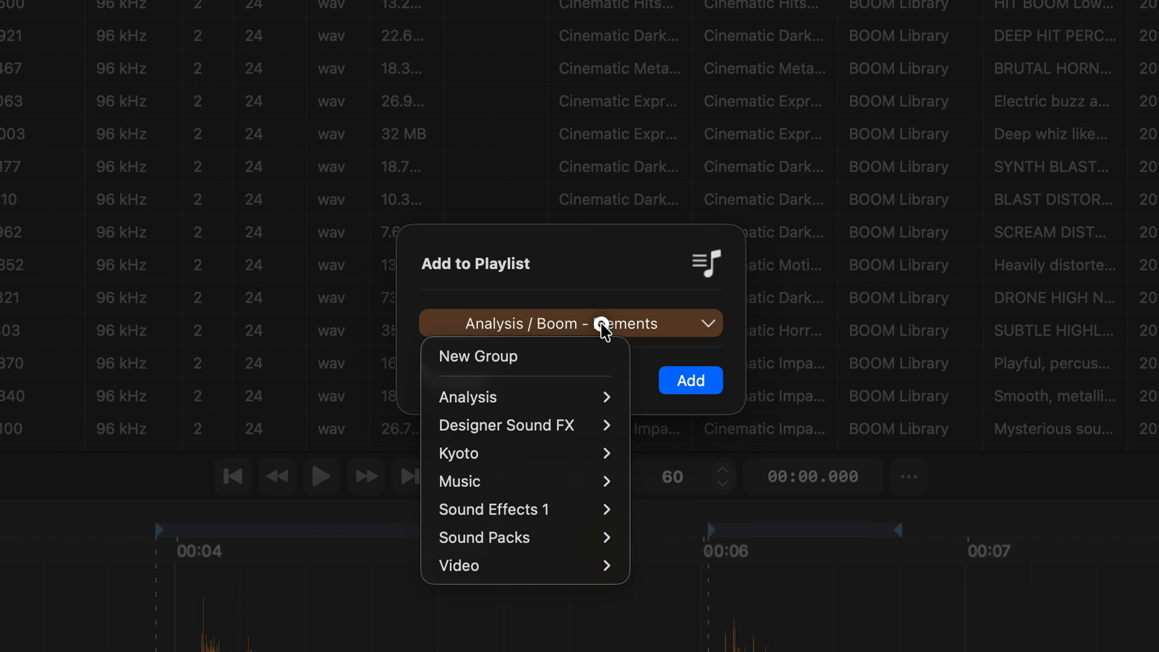
{"action": "mouse_move", "coordinate": [584, 396]}
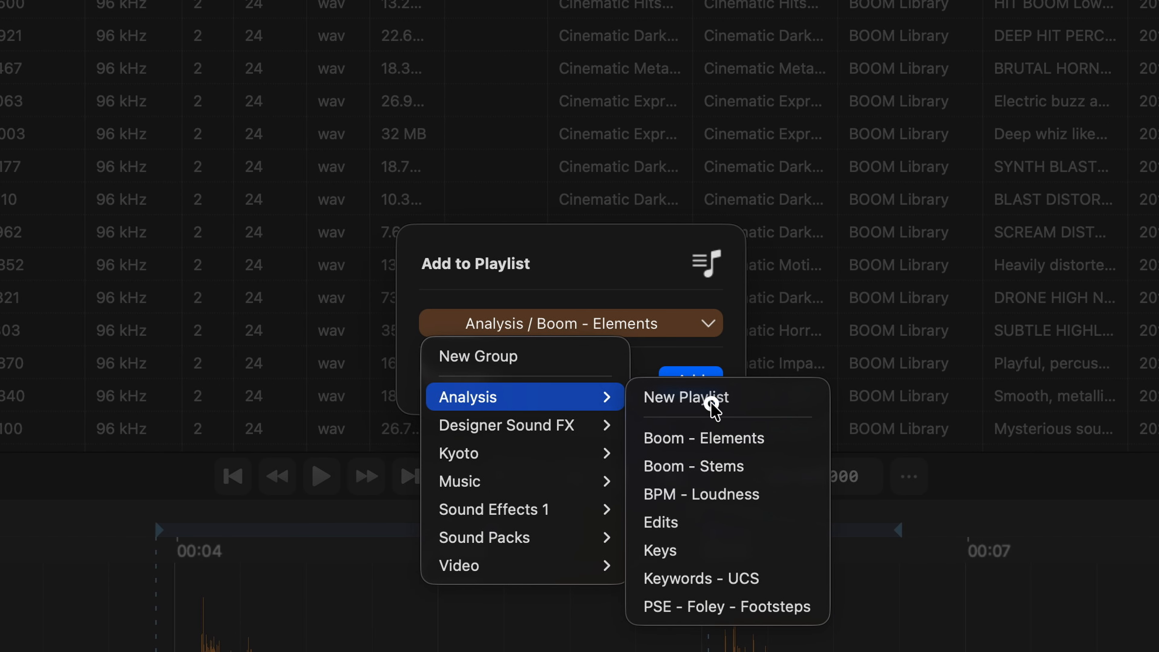
{"action": "left_click", "coordinate": [723, 438]}
{"action": "left_click", "coordinate": [690, 379]}
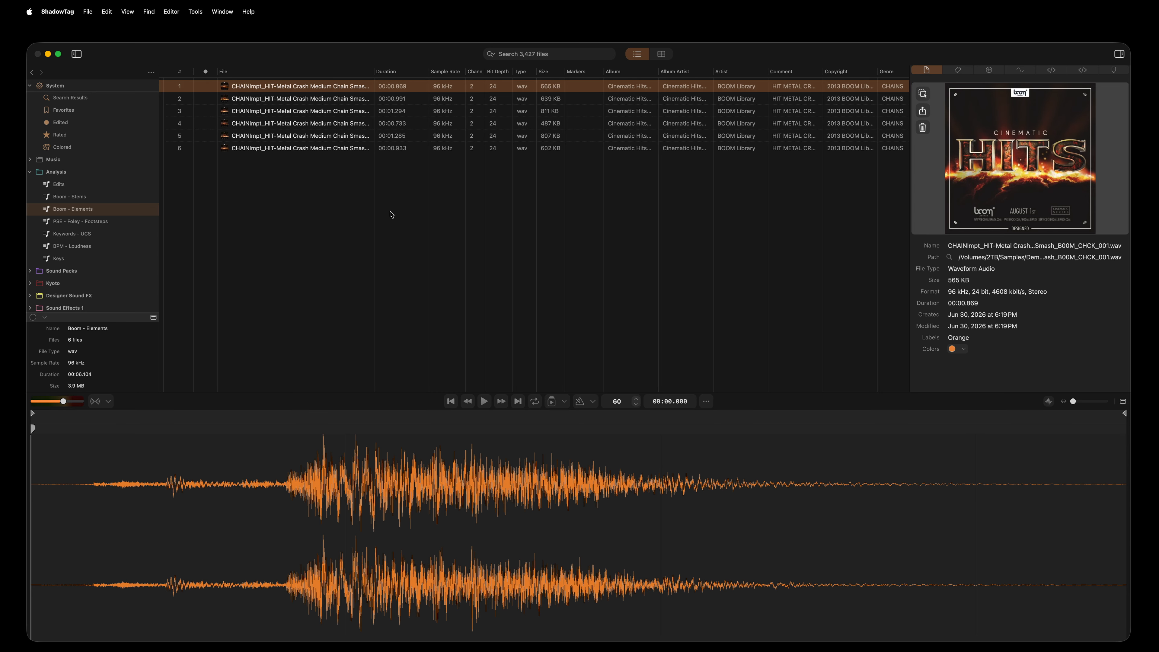
Look through the rendered metal crash segment files one by one, from the first to the last.
{"action": "key", "text": "Down"}
{"action": "key", "text": "Down"}
{"action": "key", "text": "Down"}
{"action": "key", "text": "Down"}
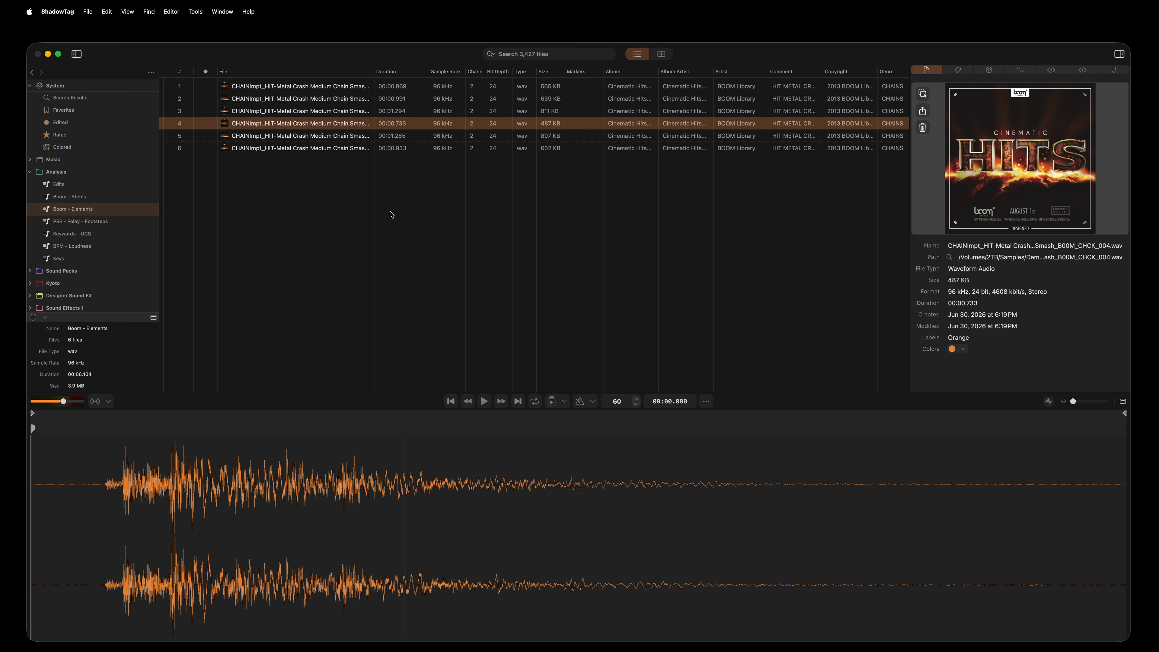
{"action": "key", "text": "Down"}
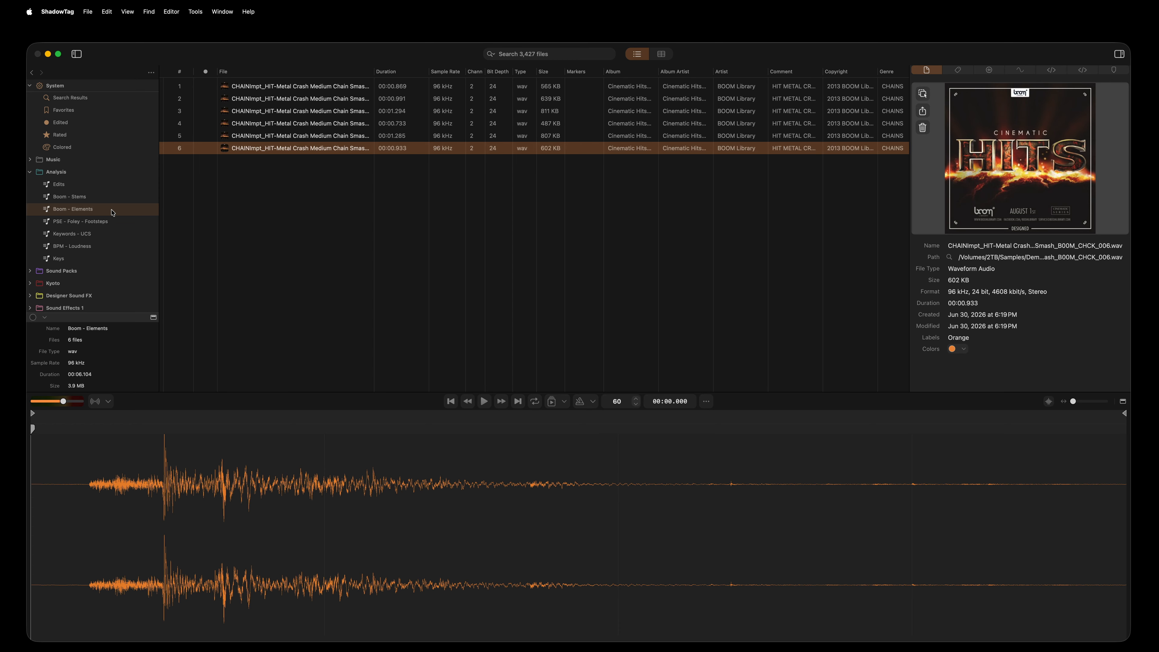
Detect segments on all files of the Boom - Stems playlist at a -40 dB silence threshold and close the detection window.
{"action": "left_click", "coordinate": [61, 196]}
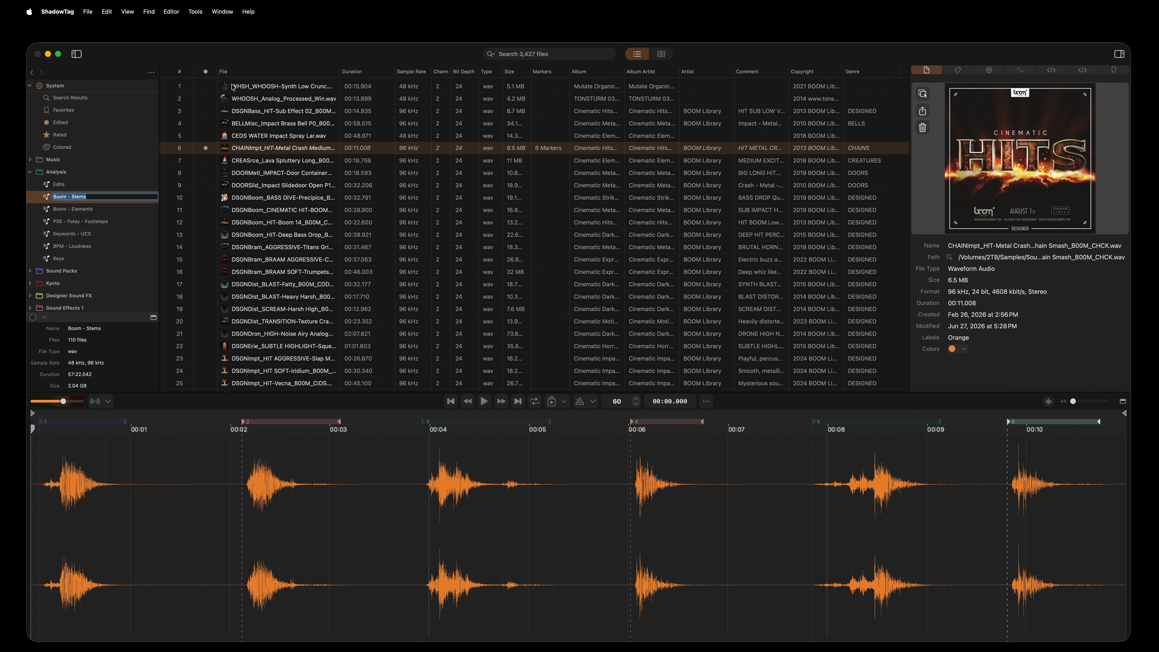
{"action": "left_click", "coordinate": [233, 87]}
{"action": "key", "text": "super+a"}
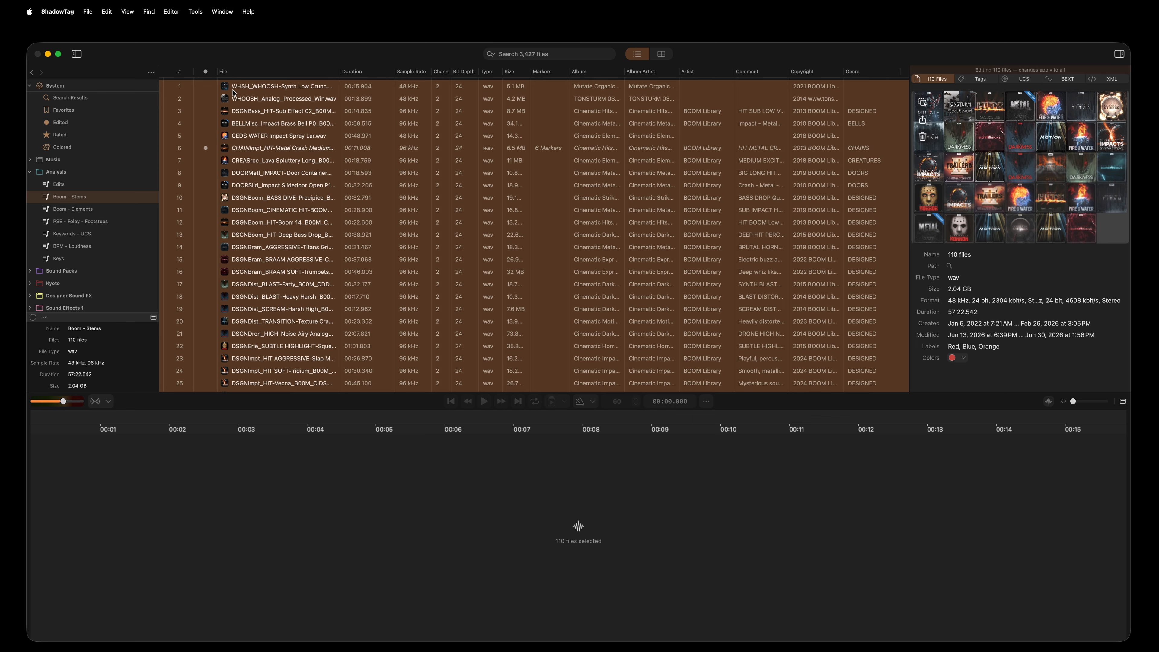
{"action": "key", "text": "super+d"}
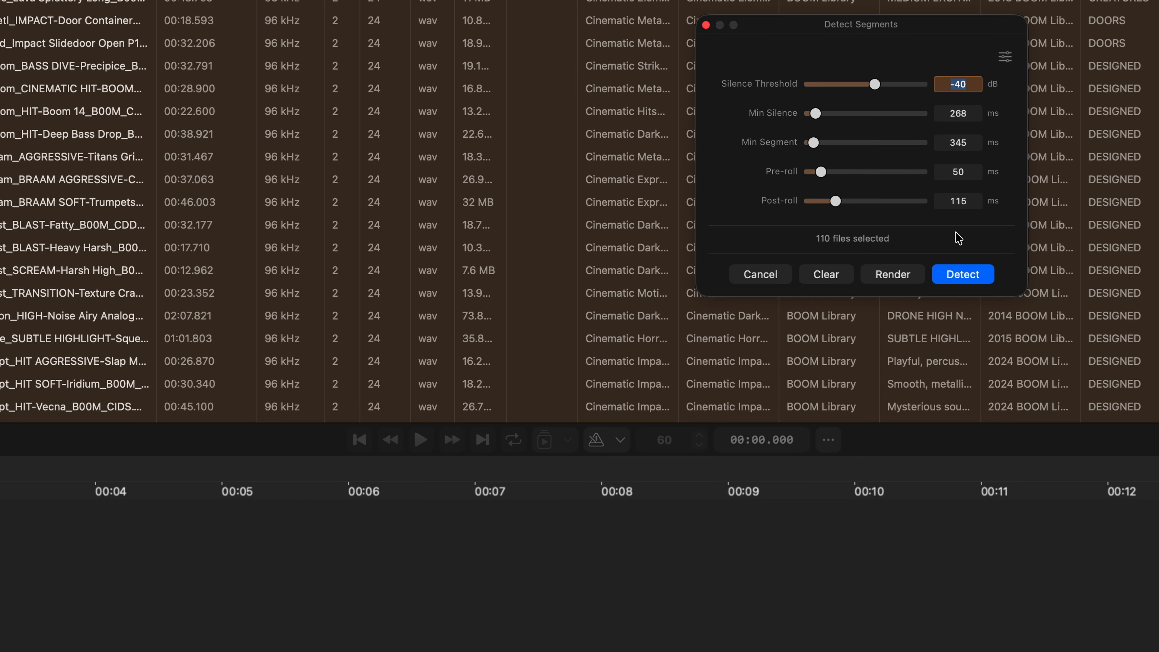
{"action": "left_click", "coordinate": [962, 275]}
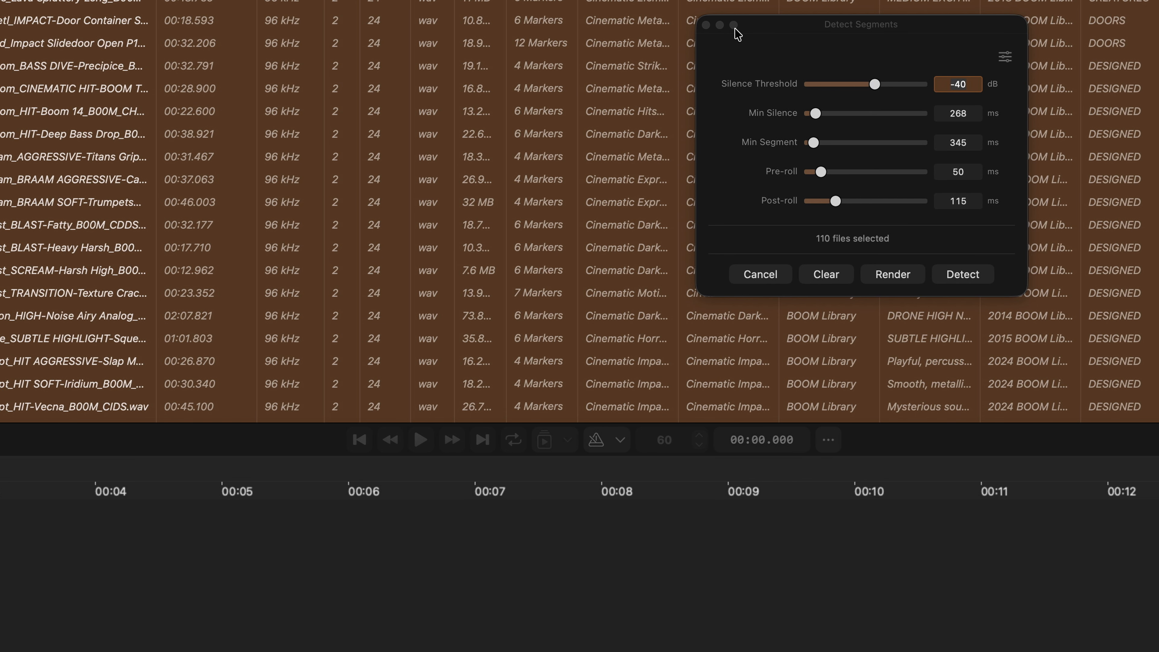
{"action": "left_click", "coordinate": [705, 25]}
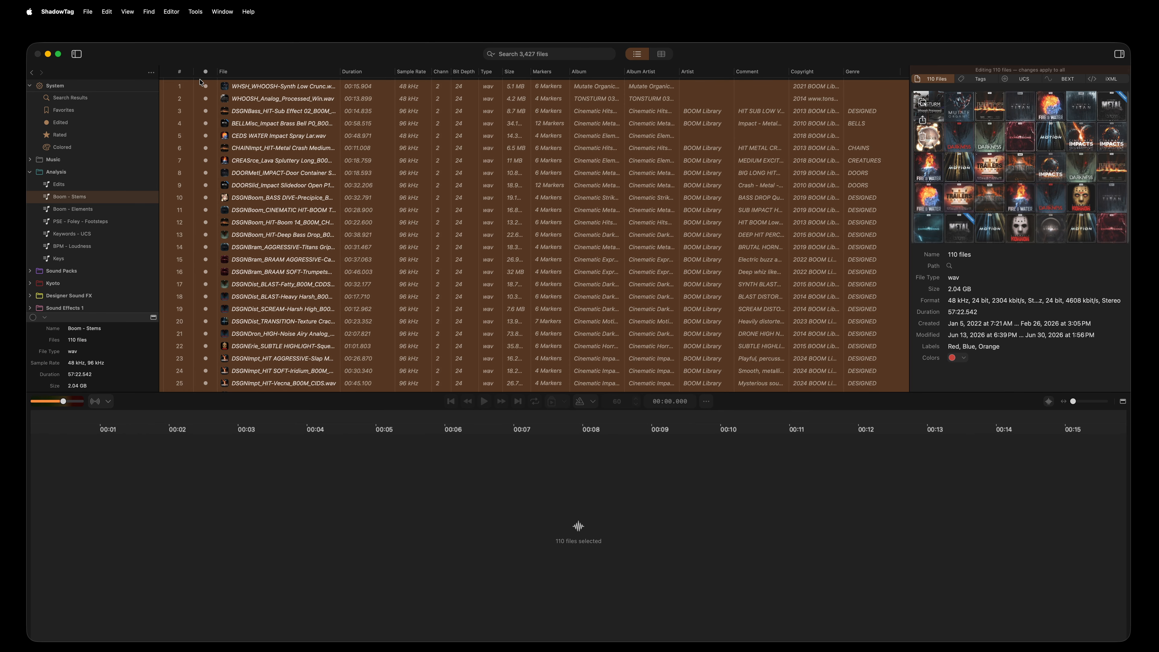
Check the segment markers on the waveforms of the first three Boom - Stems files.
{"action": "left_click", "coordinate": [206, 87]}
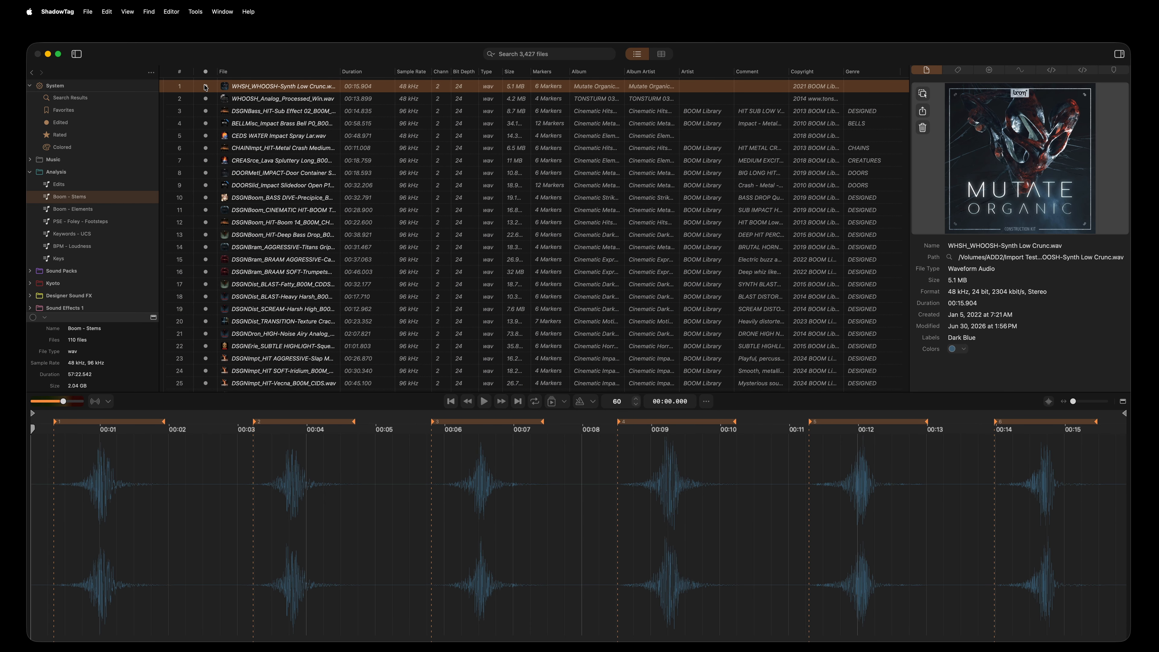
{"action": "key", "text": "Down"}
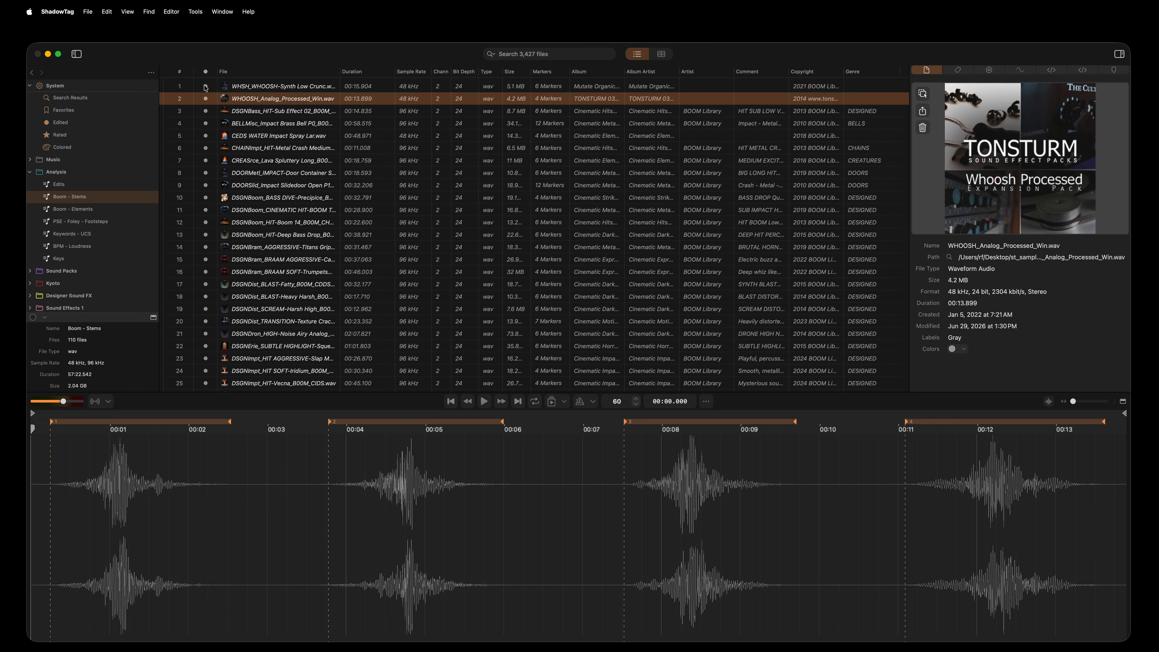
{"action": "key", "text": "Down"}
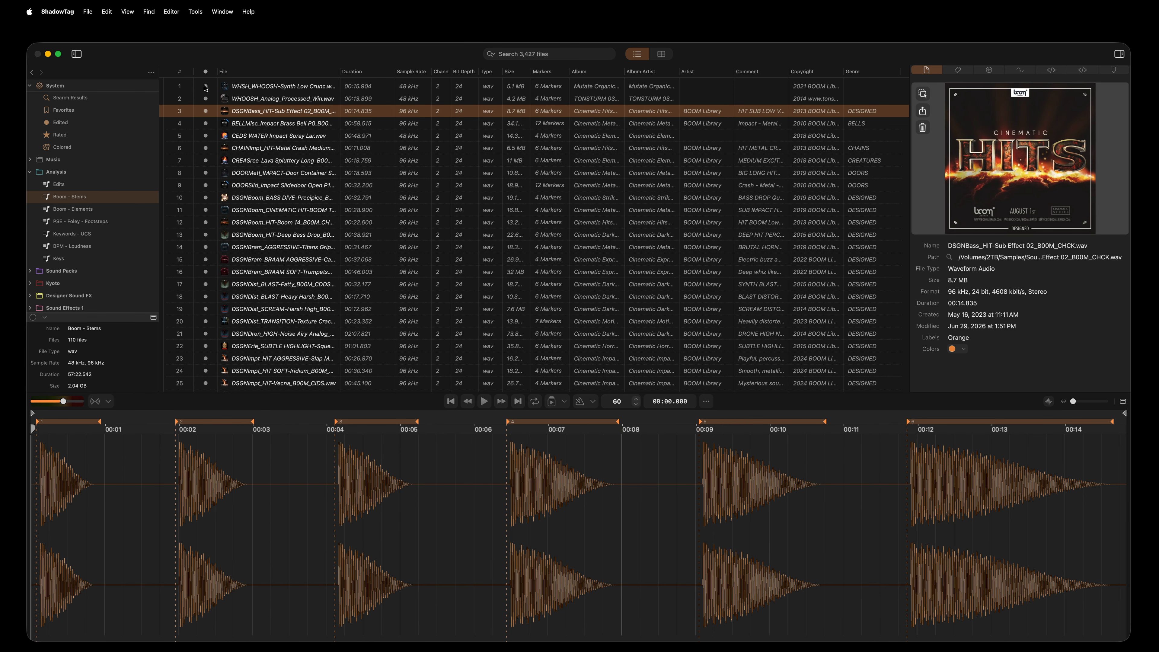
View the Edited collection, the Boom - Stems playlist and the Boom - Elements playlist.
{"action": "left_click", "coordinate": [60, 123]}
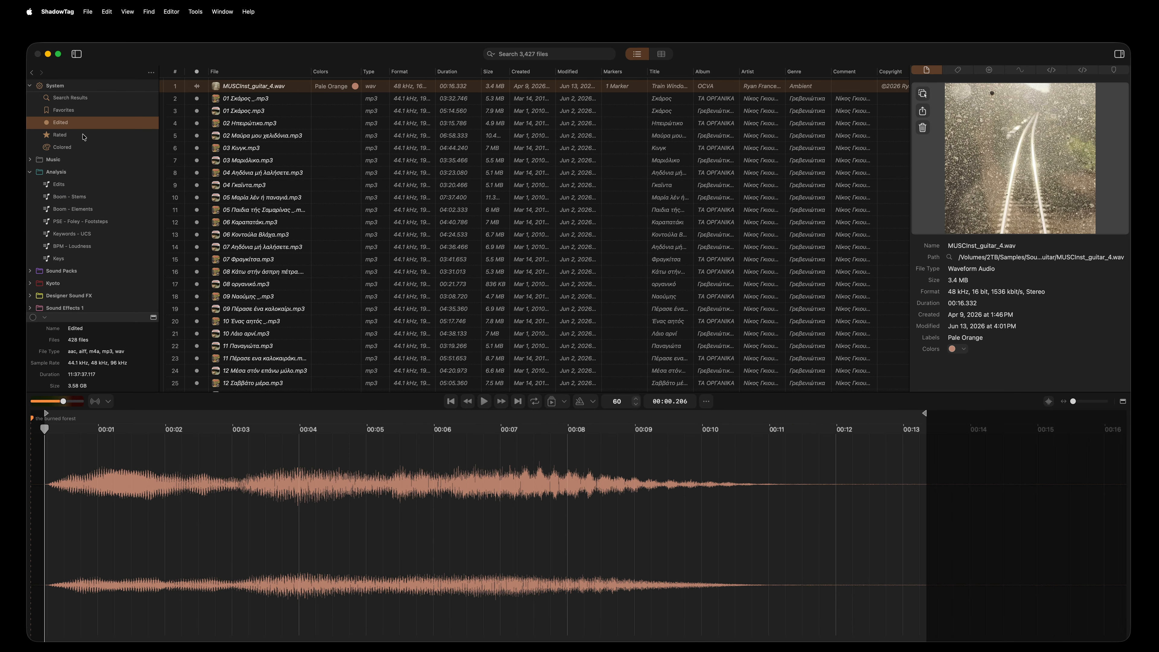
{"action": "left_click", "coordinate": [70, 196]}
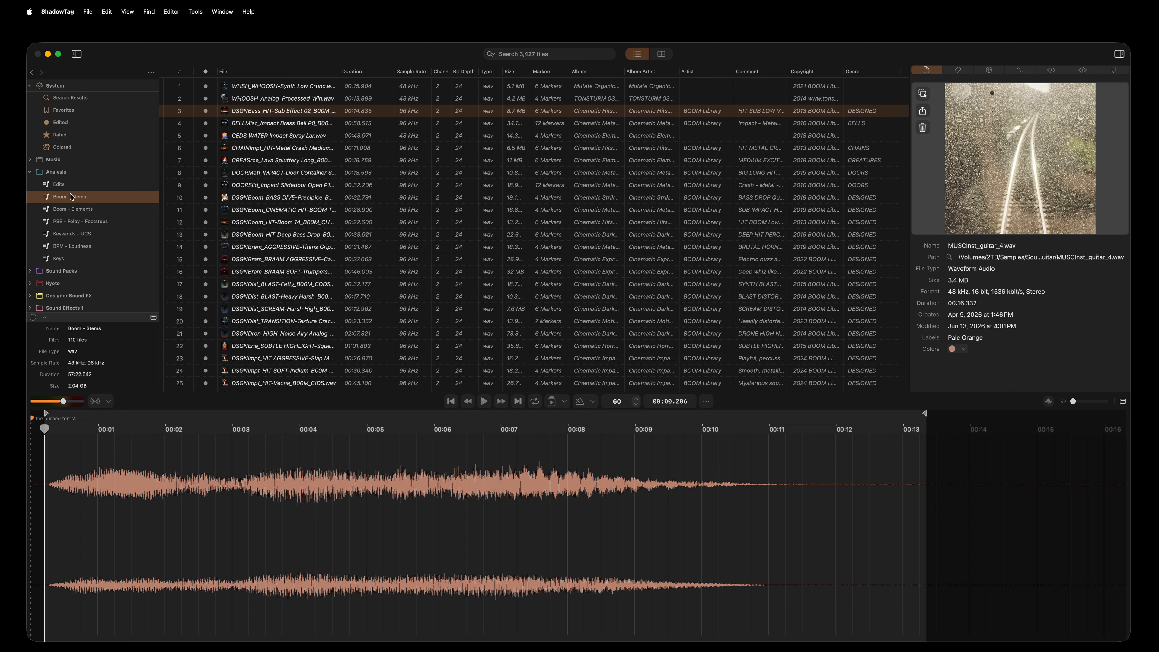
{"action": "key", "text": "Down"}
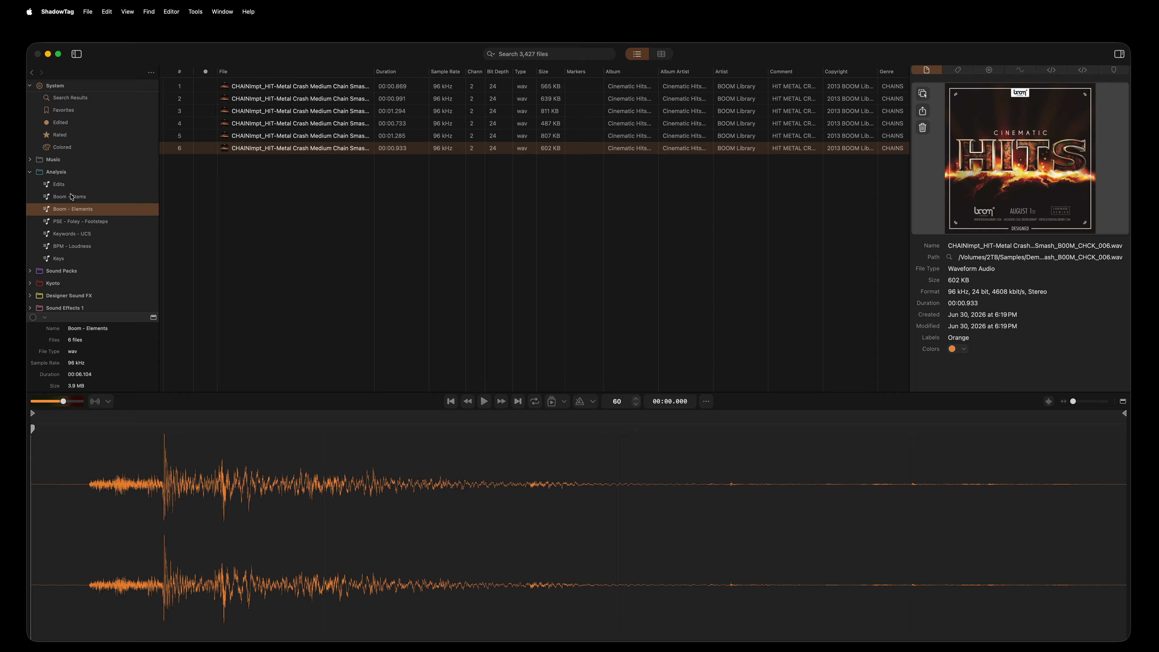
Render the segments of all Boom - Stems files as normalized 16 bit WAV with 50 ms fades in and out.
{"action": "left_click", "coordinate": [70, 196]}
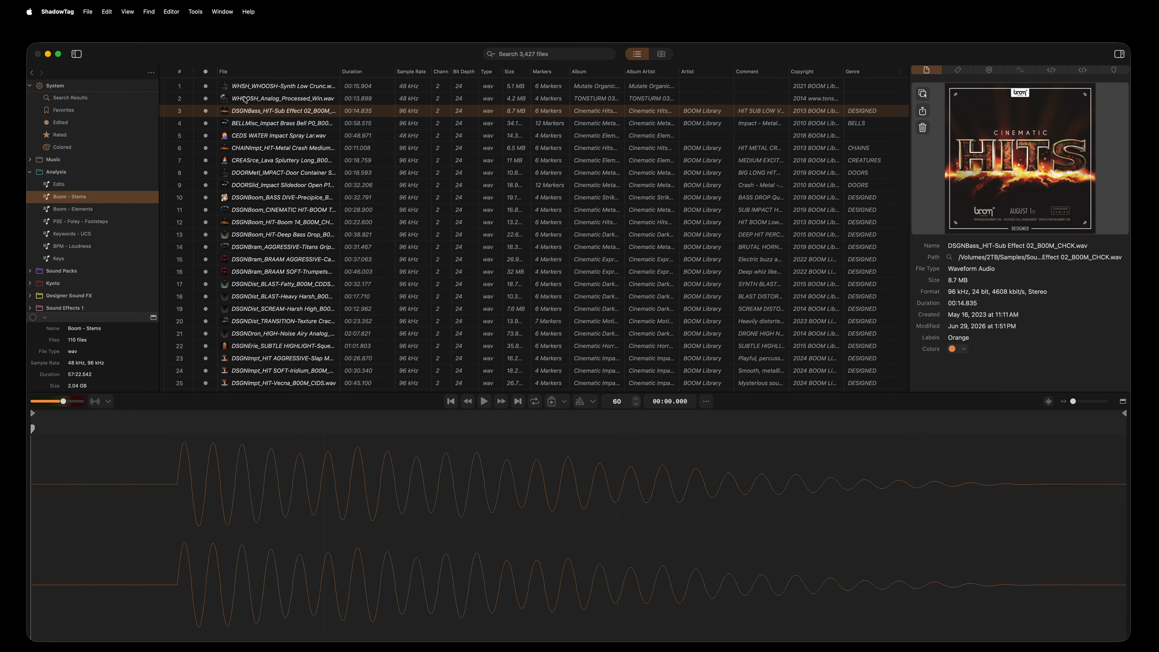
{"action": "key", "text": "Return"}
{"action": "left_click", "coordinate": [247, 86]}
{"action": "key", "text": "super+a"}
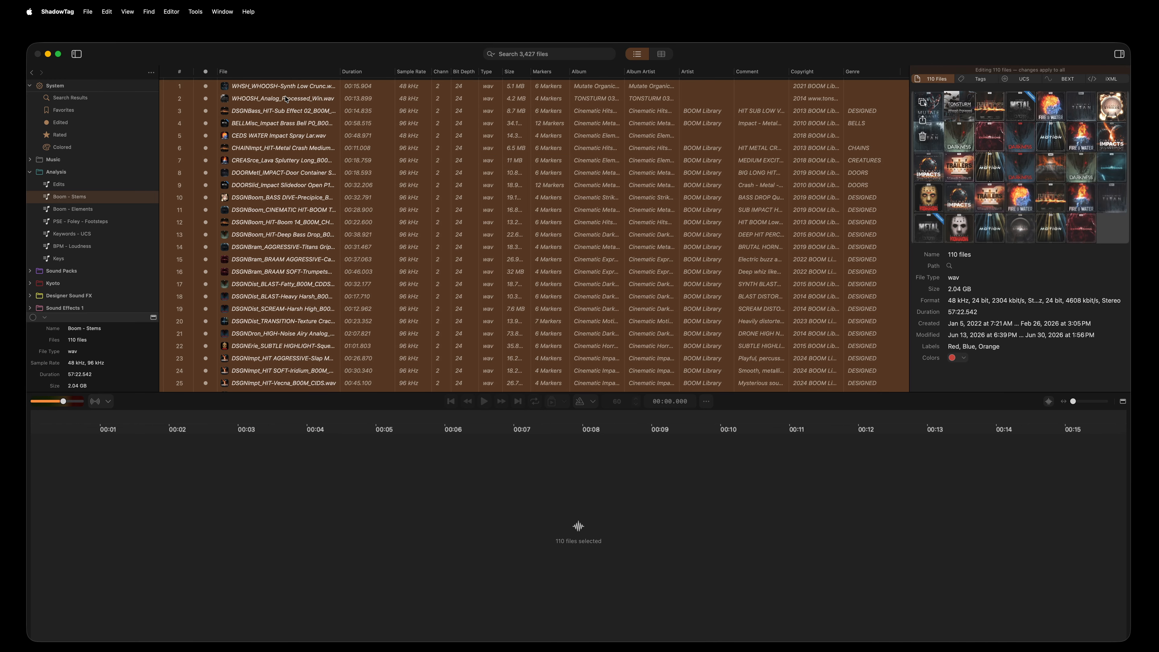
{"action": "left_click", "coordinate": [705, 401]}
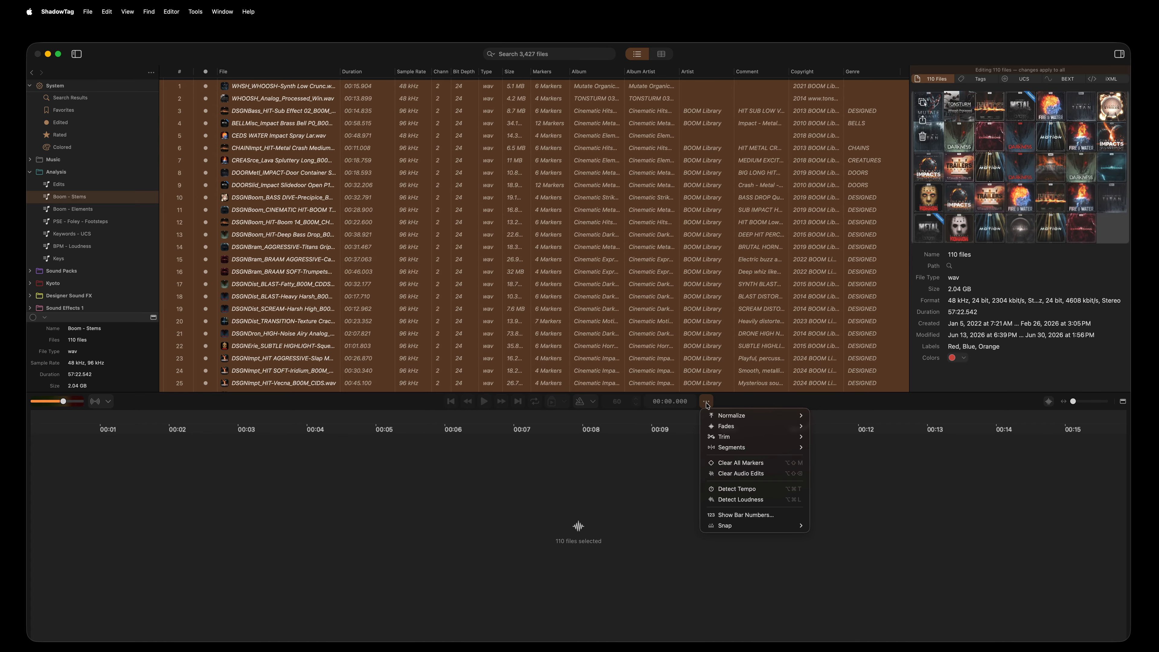
{"action": "mouse_move", "coordinate": [717, 448]}
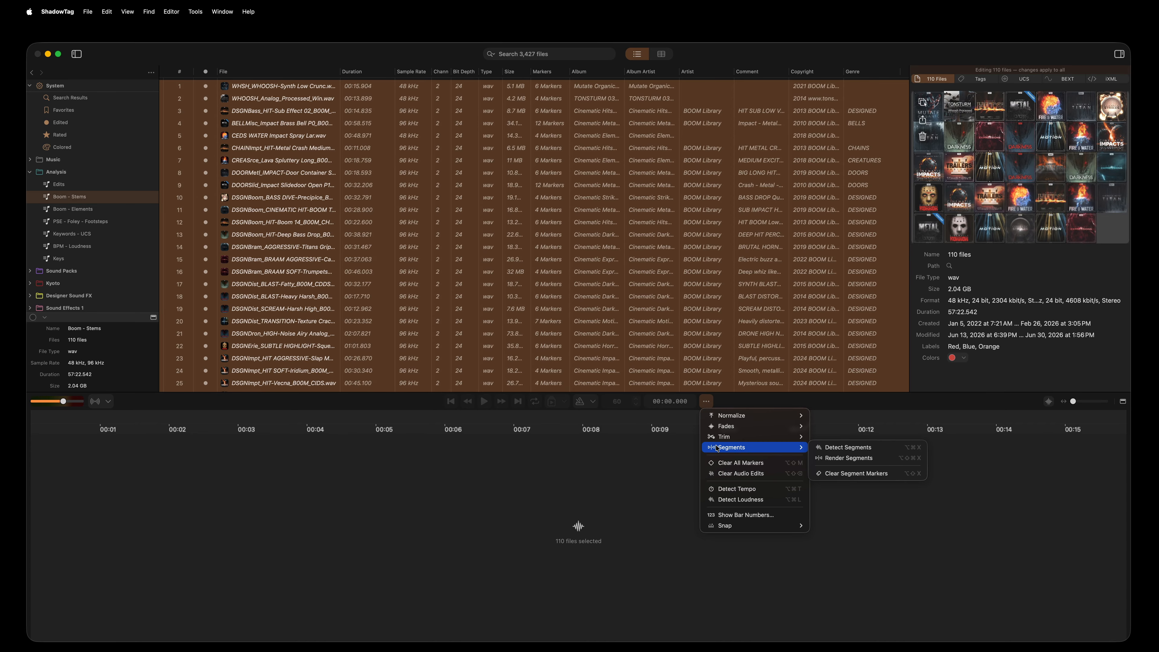
{"action": "left_click", "coordinate": [844, 458]}
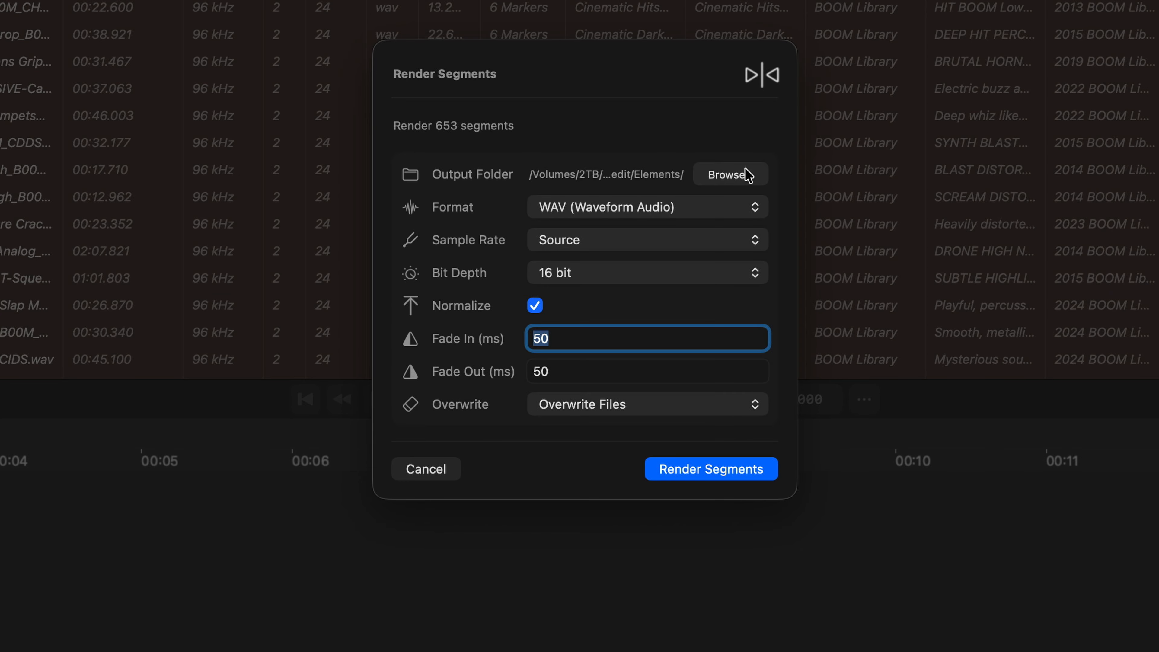
{"action": "left_click", "coordinate": [697, 477]}
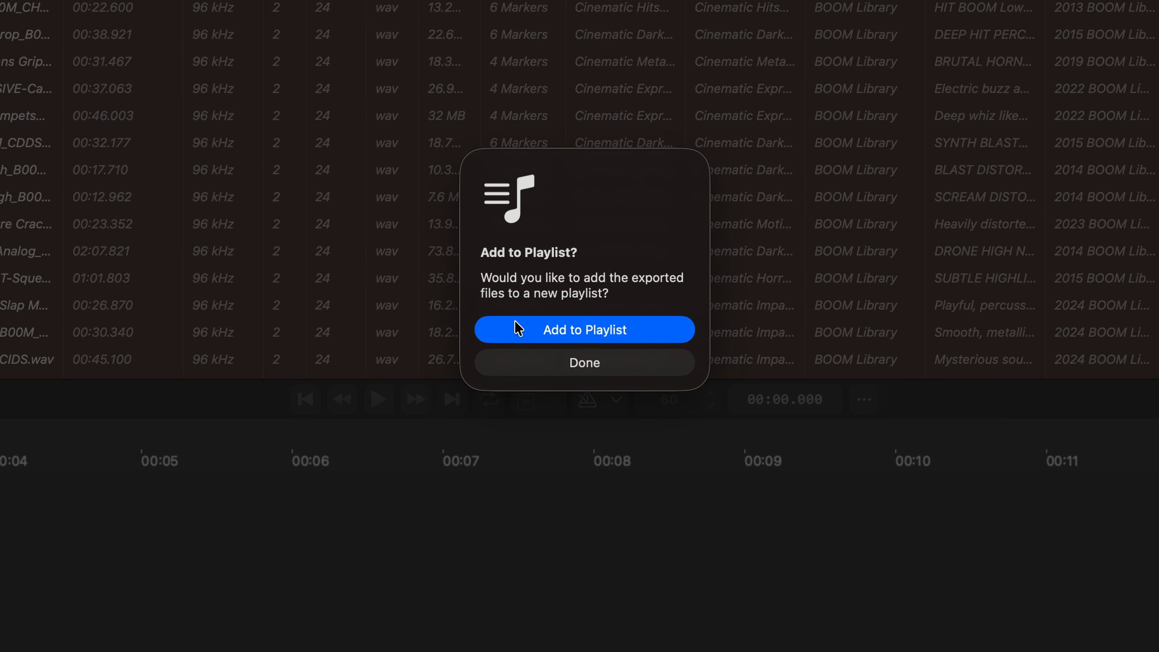
Add the exported stem segments to the Analysis / Boom - Elements playlist and open that playlist.
{"action": "left_click", "coordinate": [572, 330]}
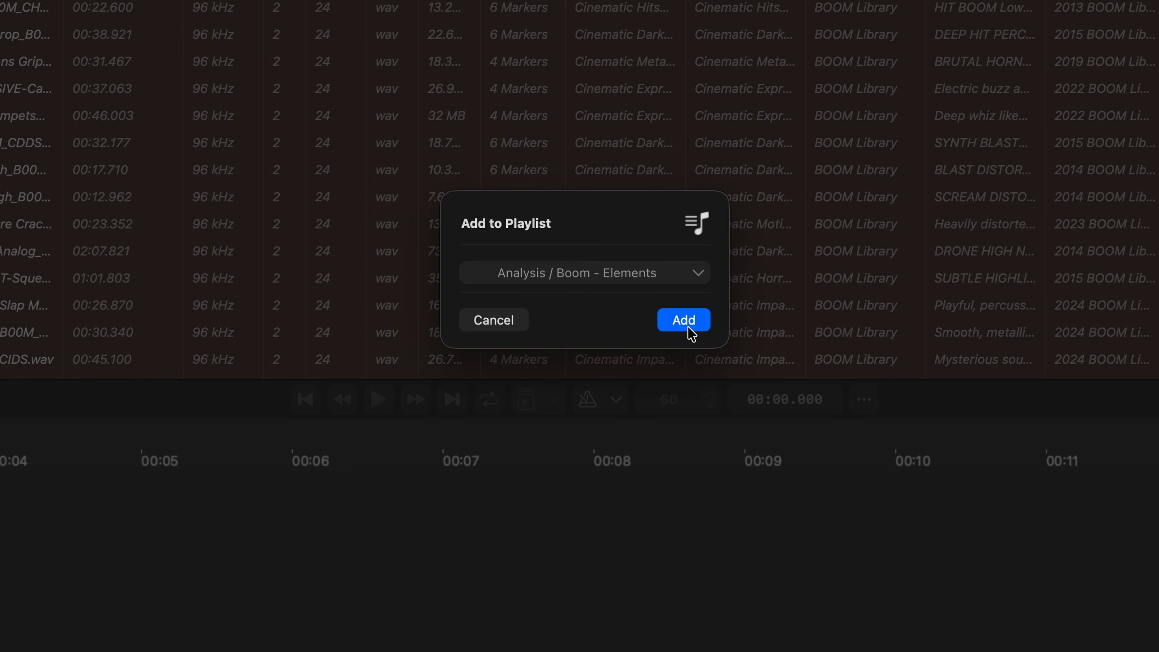
{"action": "left_click", "coordinate": [684, 321]}
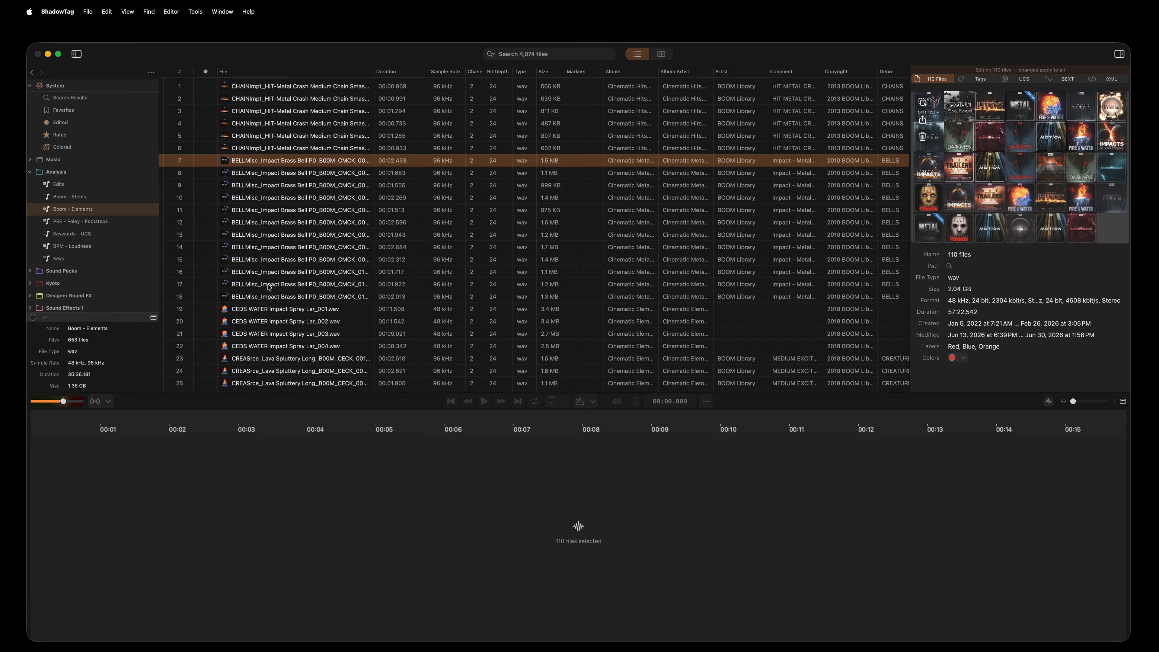
{"action": "left_click", "coordinate": [59, 211]}
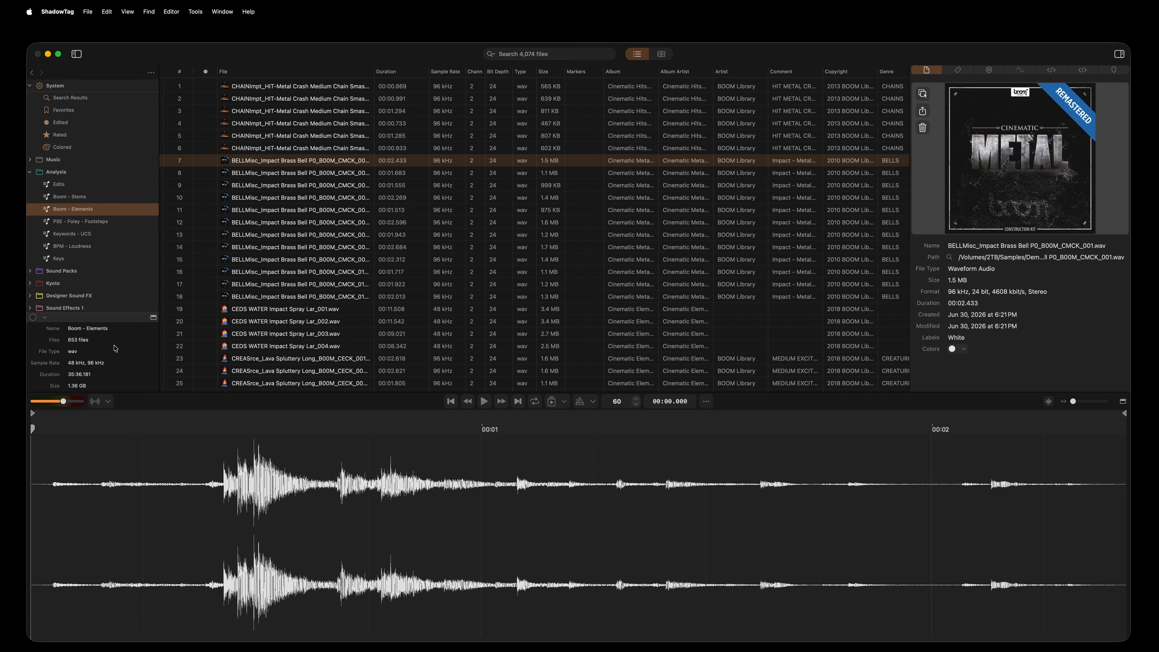
Examine the metadata tags of the Boom - Elements files, from the first chain impact down to the brass bell impacts.
{"action": "left_click", "coordinate": [254, 86]}
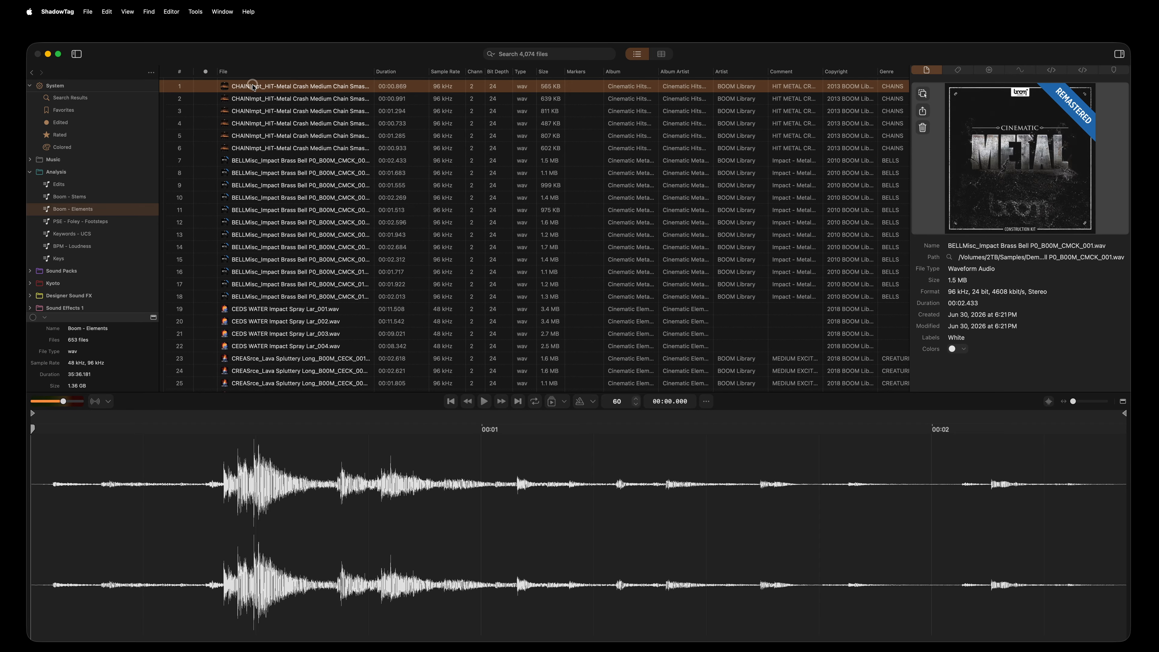
{"action": "left_click", "coordinate": [960, 70]}
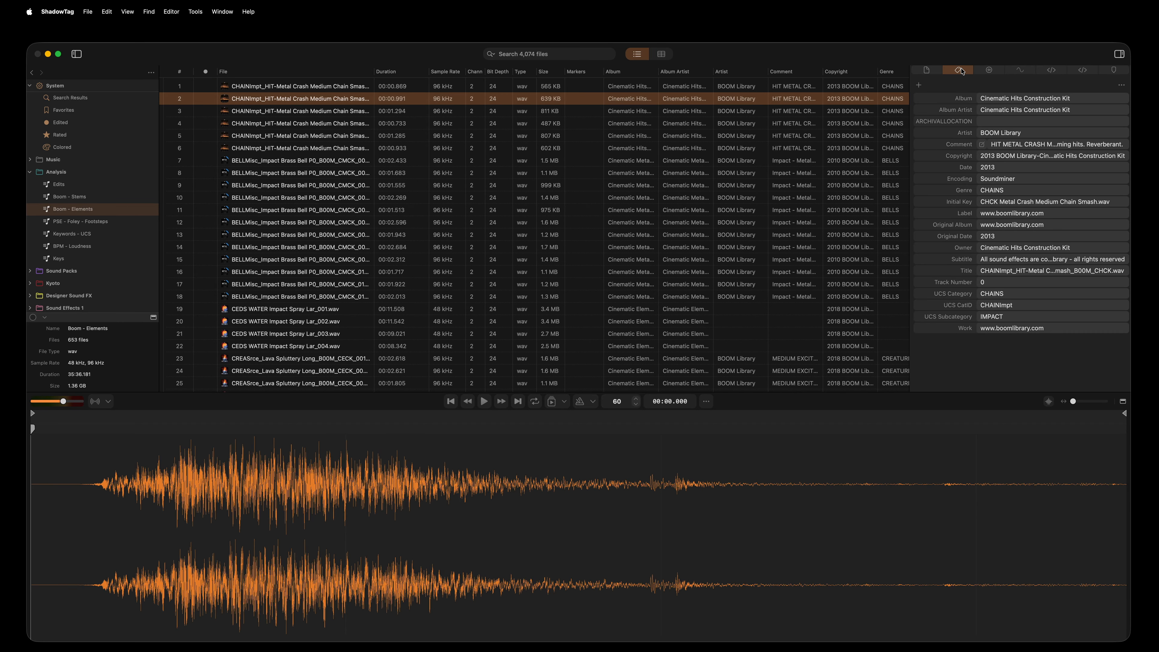
{"action": "key", "text": "Down"}
{"action": "key", "text": "Down"}
{"action": "key", "text": "Down"}
{"action": "key", "text": "Down"}
{"action": "key", "text": "Down"}
{"action": "key", "text": "Down"}
{"action": "key", "text": "Down"}
{"action": "key", "text": "Down"}
{"action": "key", "text": "Down"}
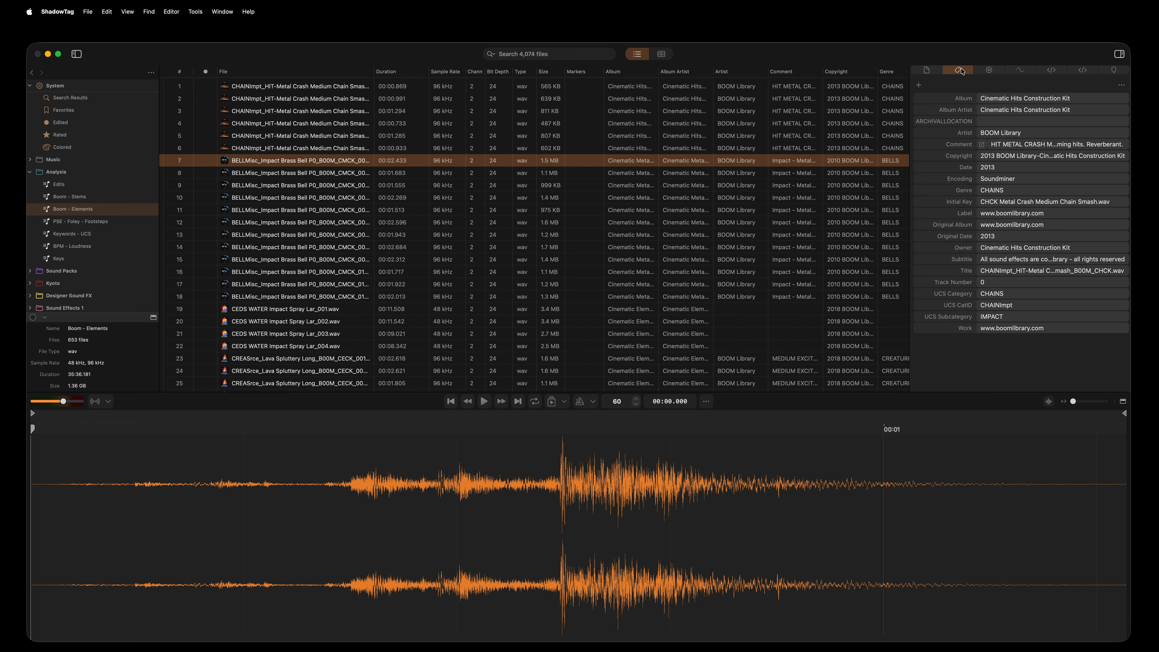
{"action": "key", "text": "Down"}
{"action": "key", "text": "Down"}
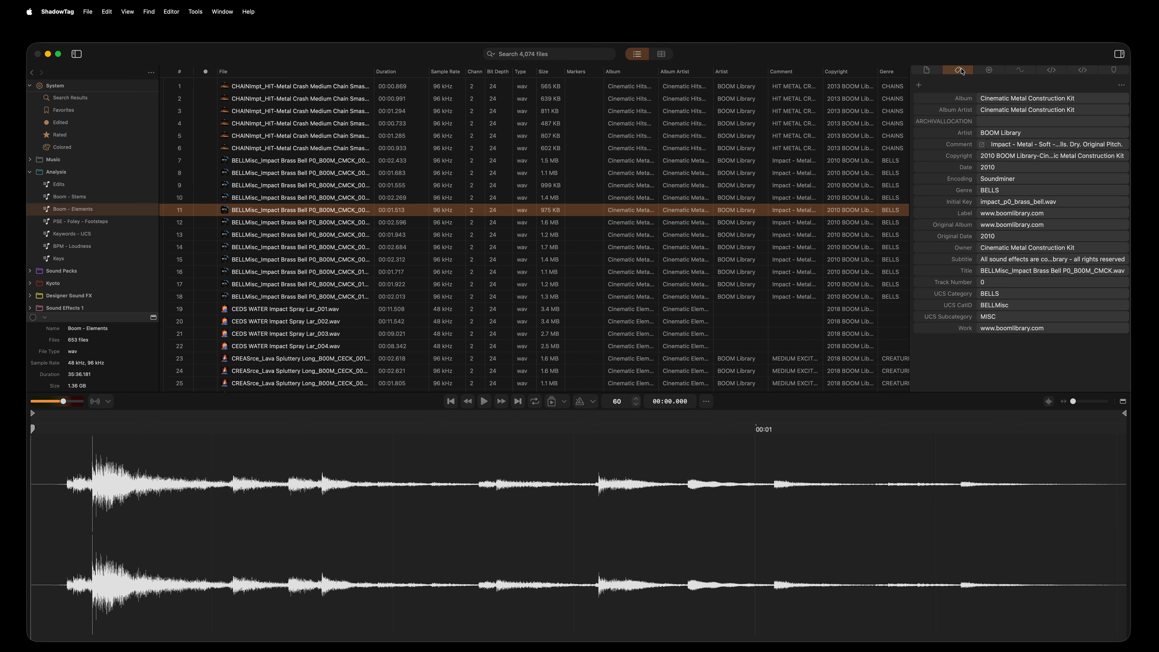
Check the file info and artwork of the remaining brass bell impacts with an audio preview, continuing down to CEDS WATER Impact Spray Lar_002.wav.
{"action": "key", "text": "super+1"}
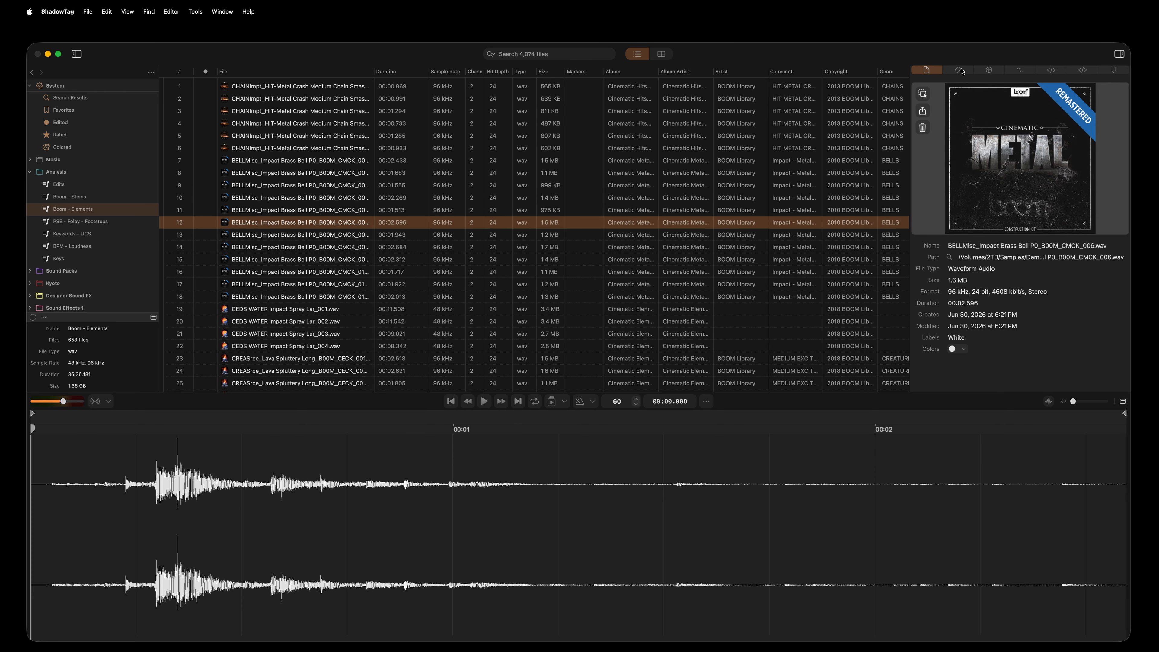
{"action": "key", "text": "Down"}
{"action": "key", "text": "Down"}
{"action": "key", "text": "Down"}
{"action": "key", "text": "Down"}
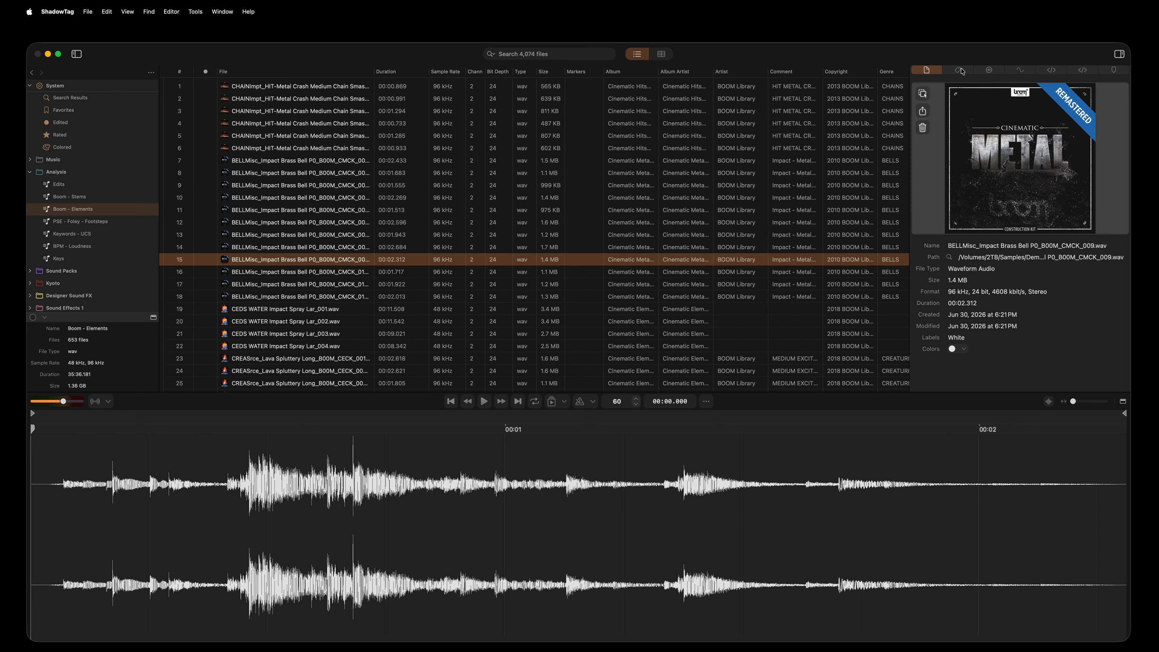
{"action": "key", "text": "Down"}
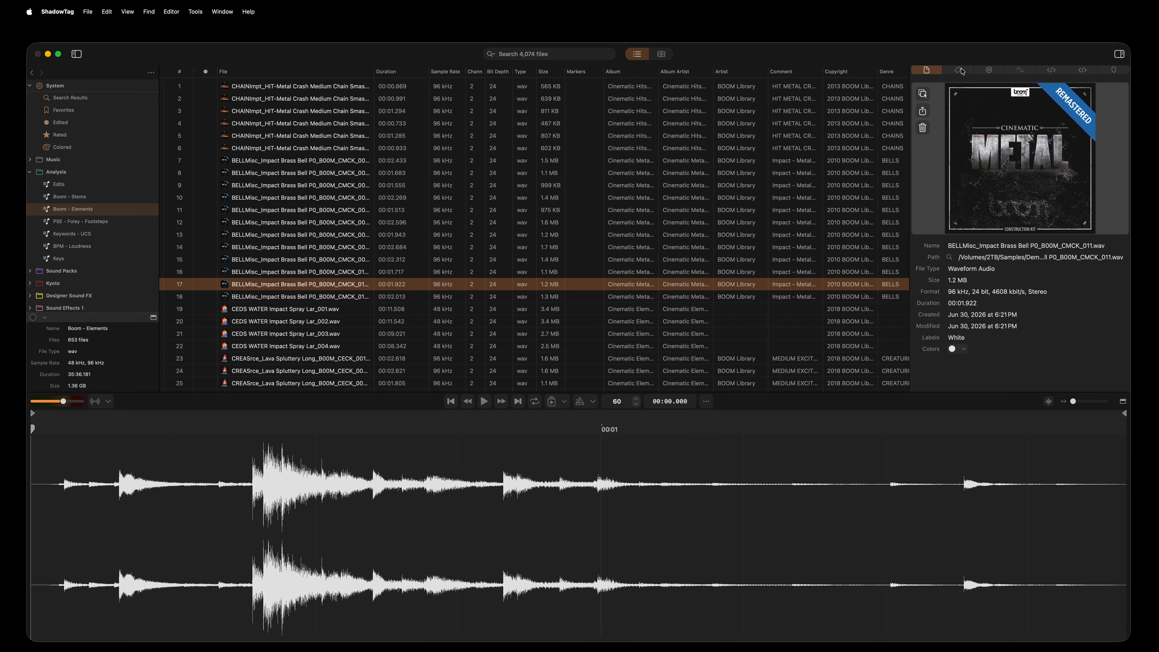
{"action": "key", "text": "space"}
{"action": "key", "text": "Down"}
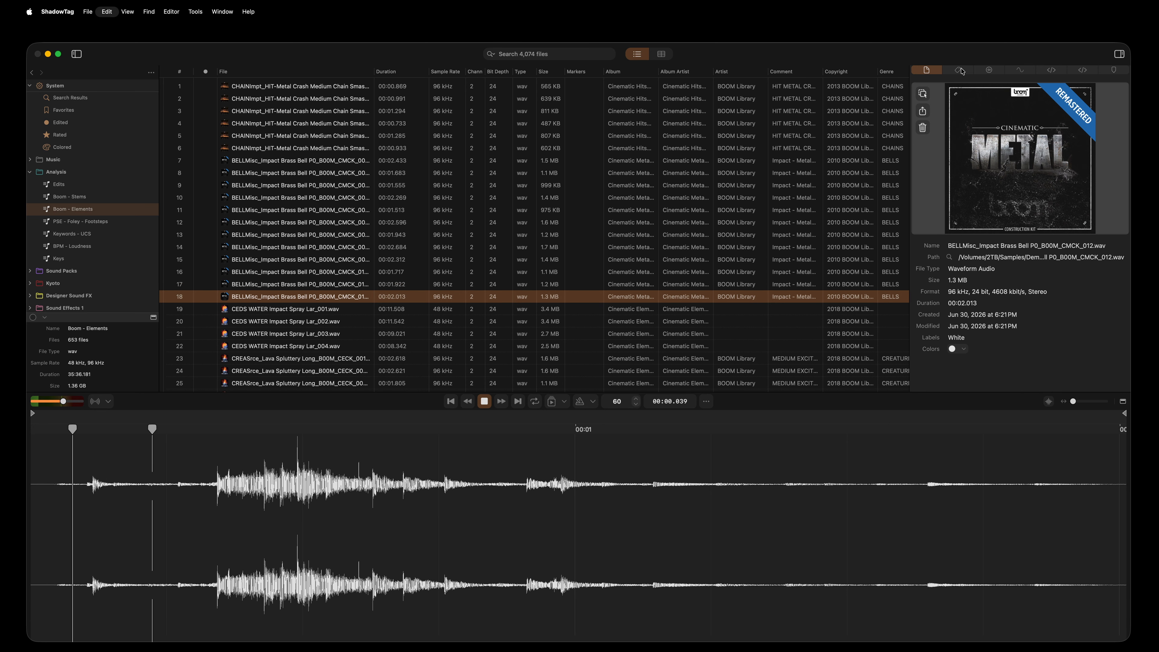
{"action": "key", "text": "Down"}
{"action": "key", "text": "Down"}
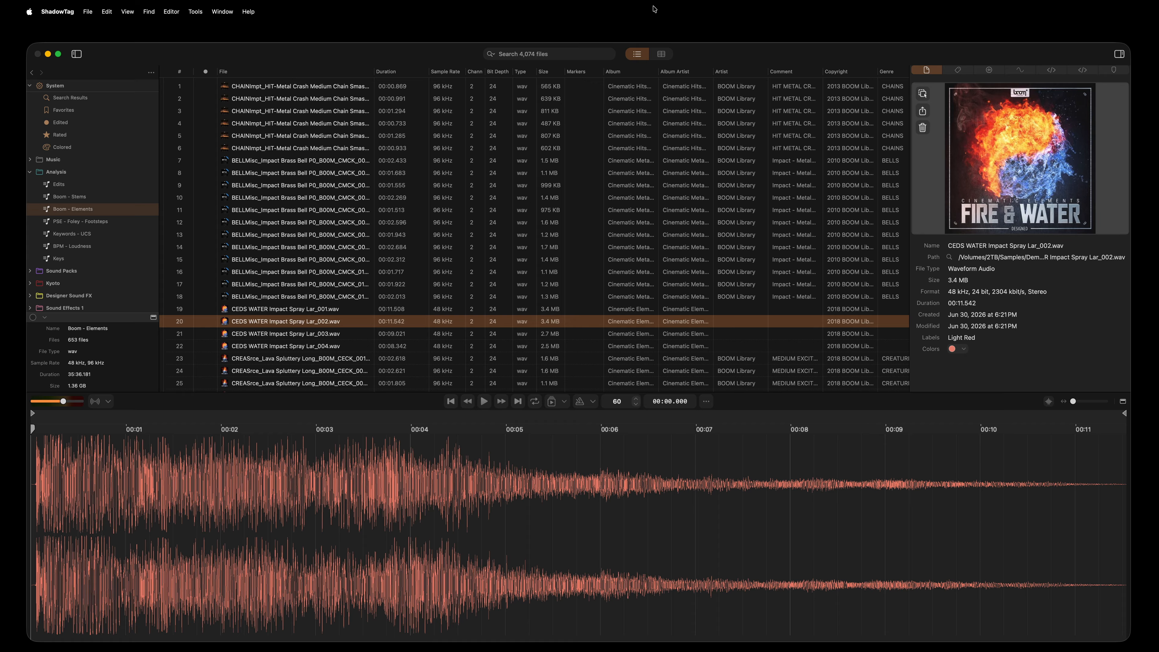
{"action": "left_click", "coordinate": [188, 8]}
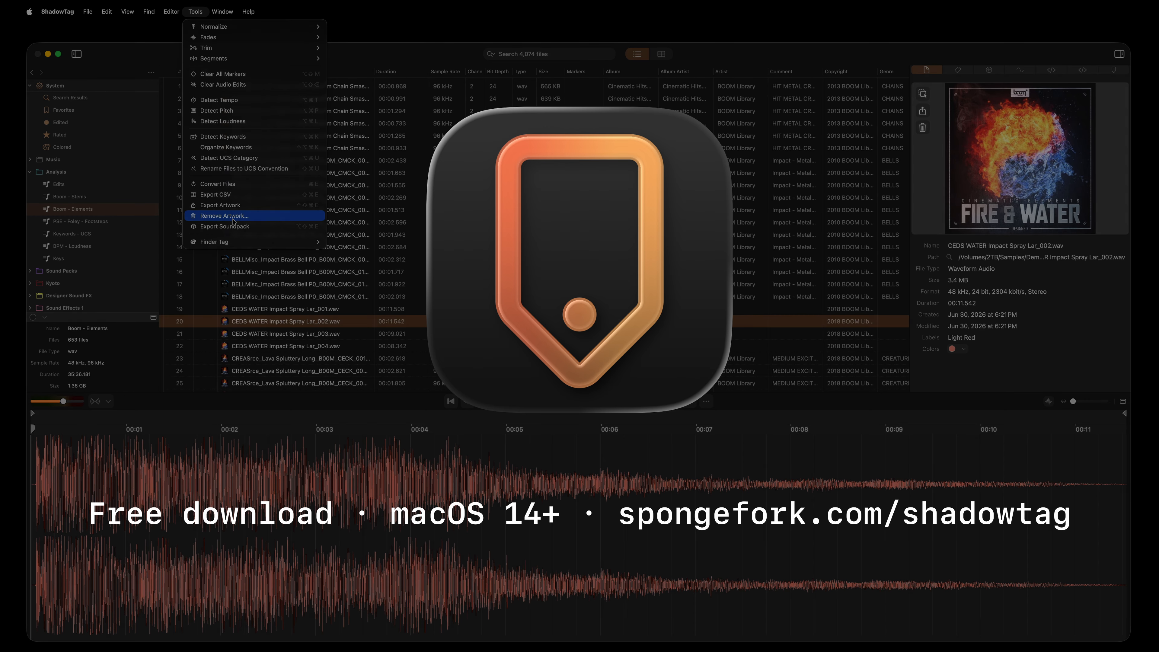
{"action": "left_click", "coordinate": [234, 229]}
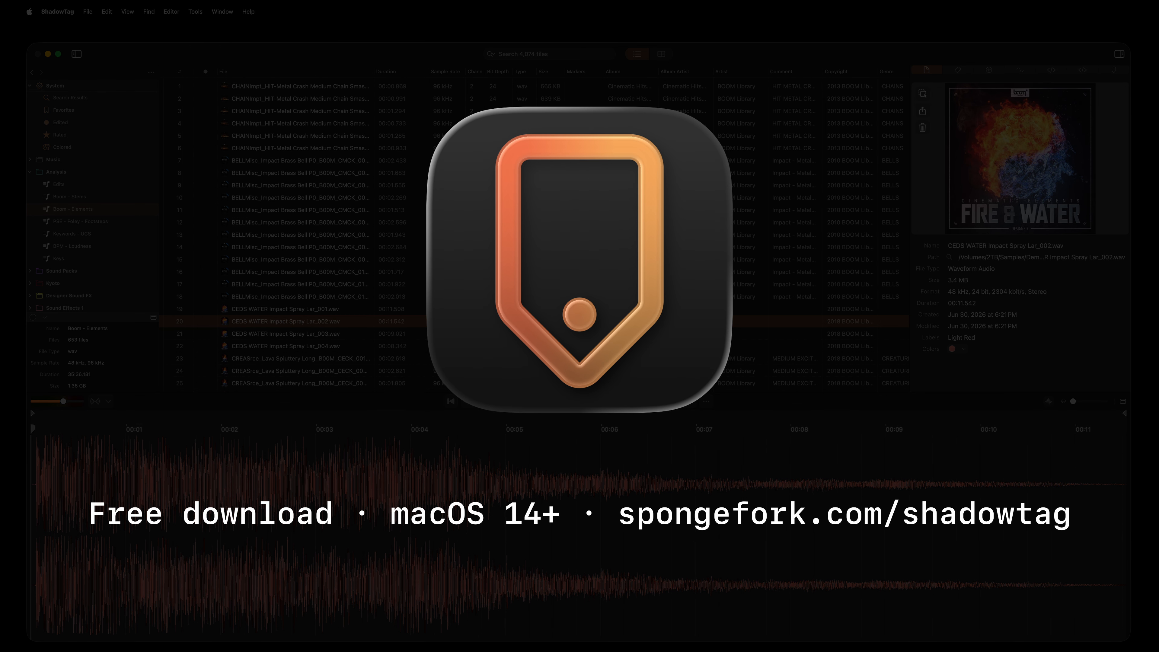